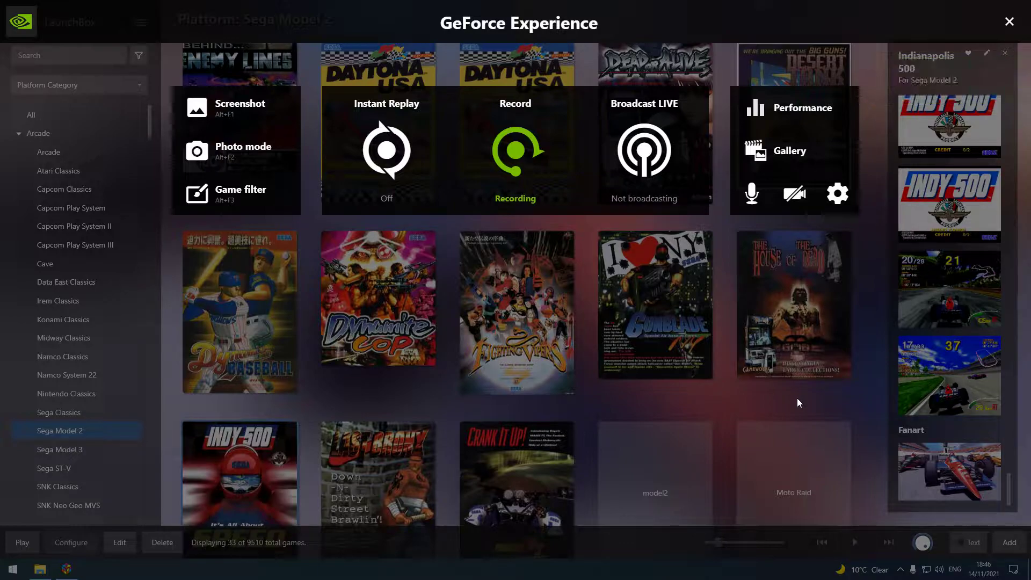
# Step: Browse up to the LaunchBox folder on the Seagate Expansion Drive and open its Emulators subfolder
pyautogui.click(1002, 25)
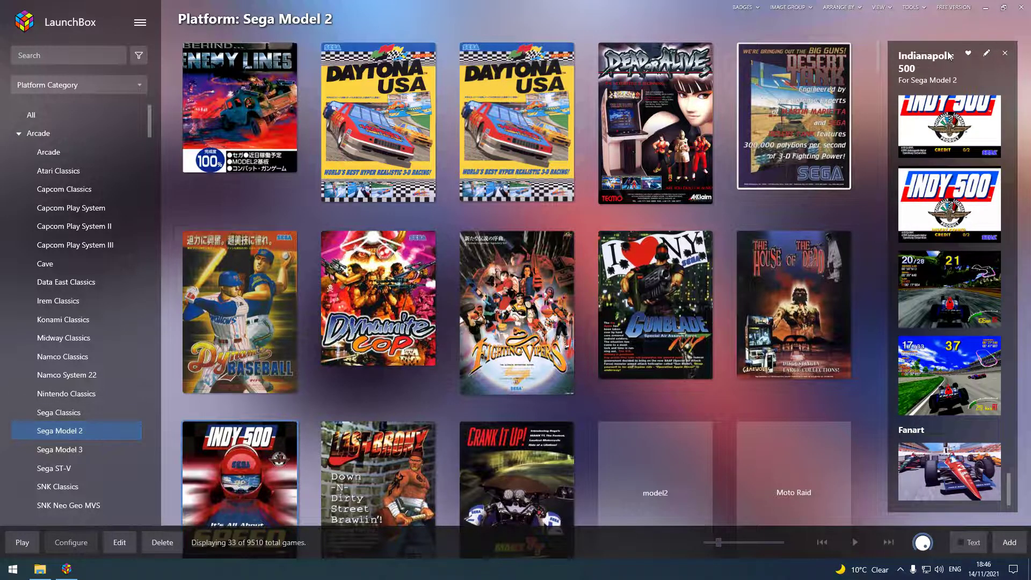
pyautogui.click(987, 7)
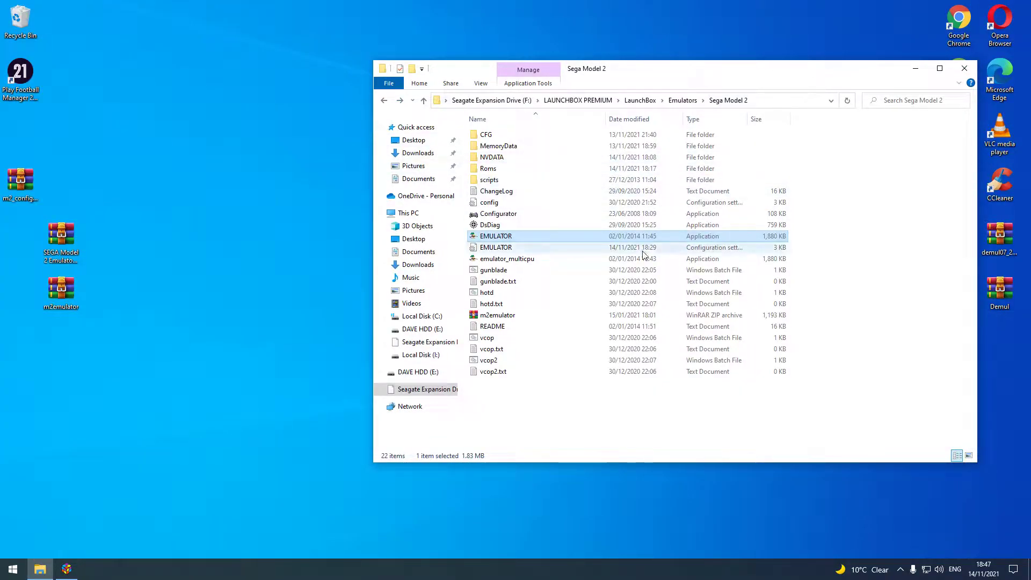
pyautogui.hotkey('alt', 'Up')
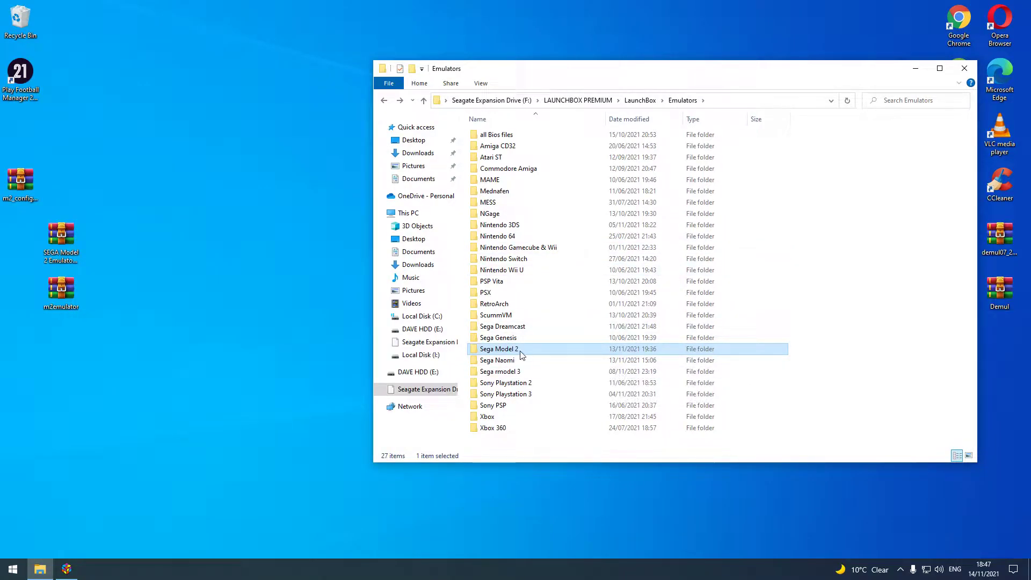
pyautogui.hotkey('alt', 'Up')
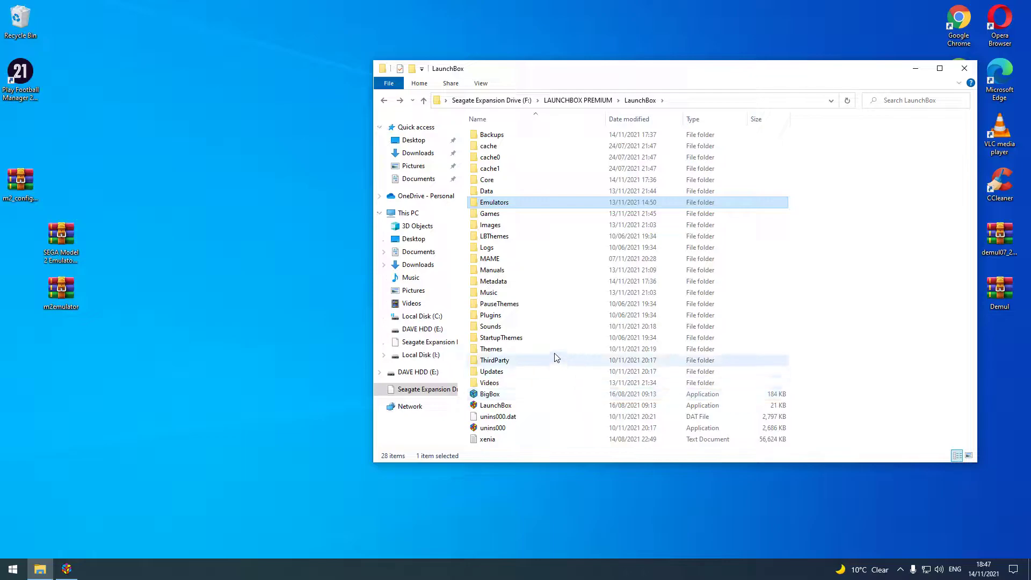
pyautogui.doubleClick(500, 204)
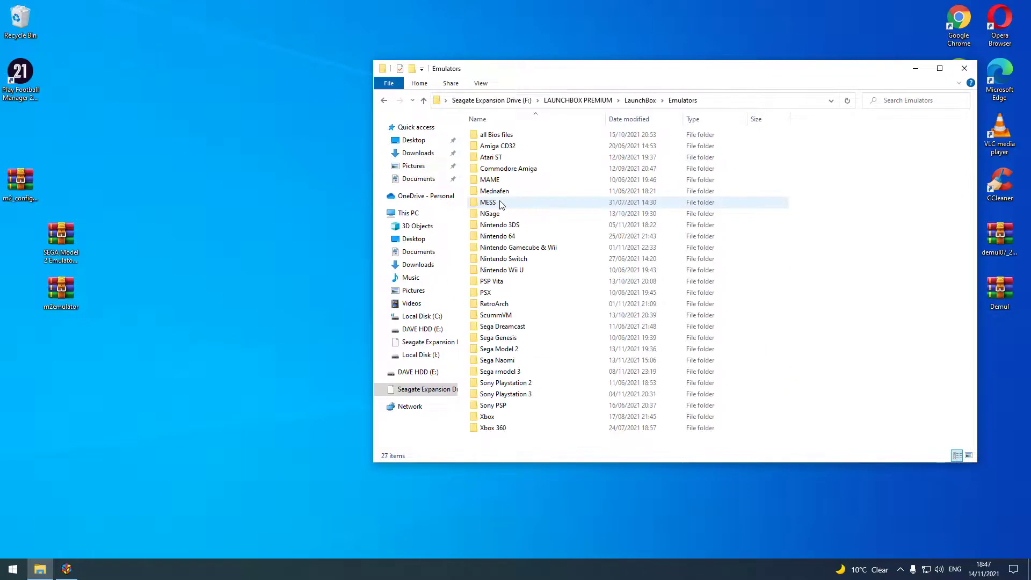
pyautogui.click(916, 68)
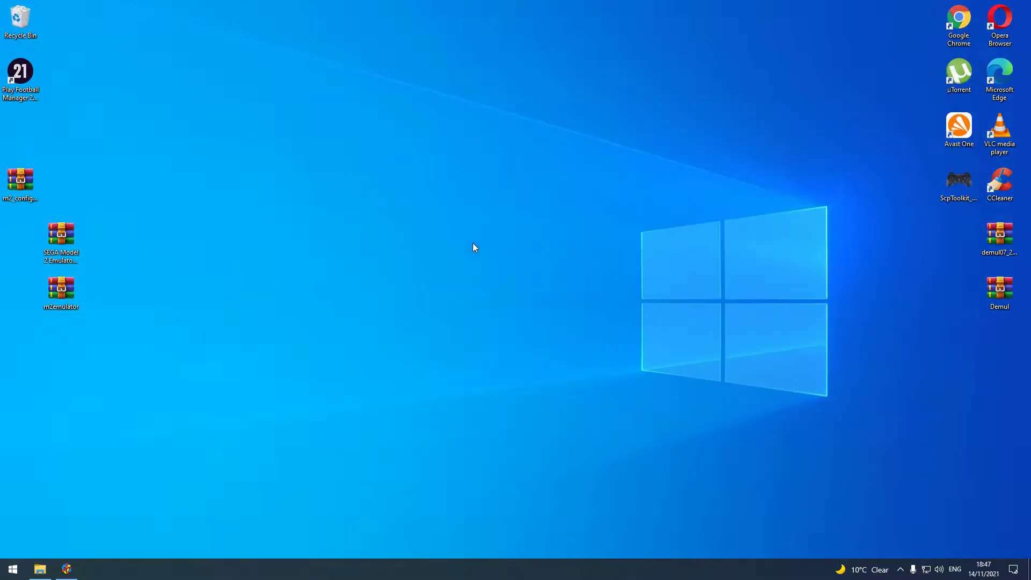
# Step: Reposition the SEGA Model 2 Emulator archive on the desktop directly below the m2_config archive
pyautogui.moveTo(21, 195)
pyautogui.mouseDown()
pyautogui.moveTo(36, 179)
pyautogui.moveTo(24, 193)
pyautogui.mouseUp()
pyautogui.click(64, 234)
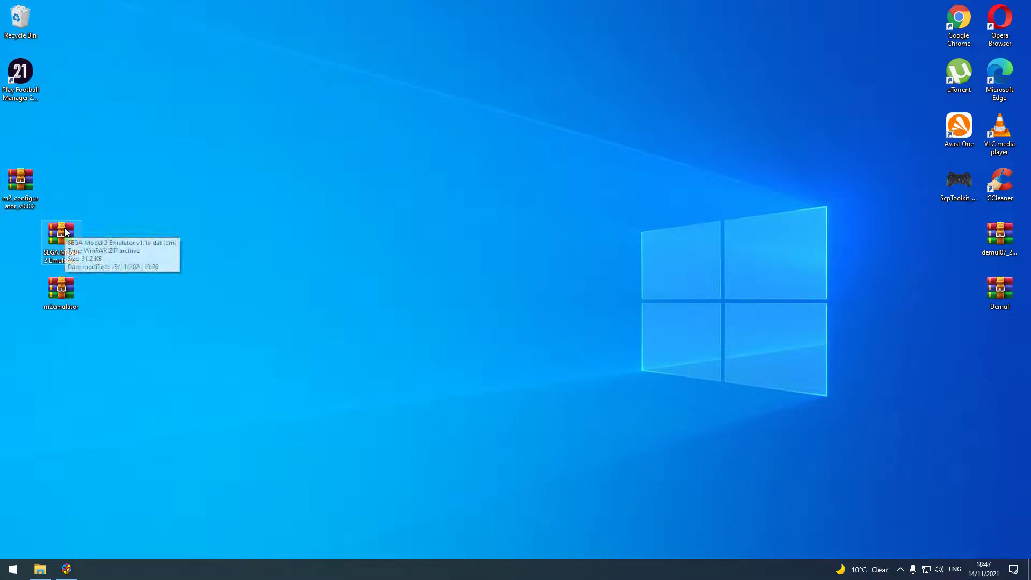
pyautogui.moveTo(67, 232); pyautogui.dragTo(189, 232)
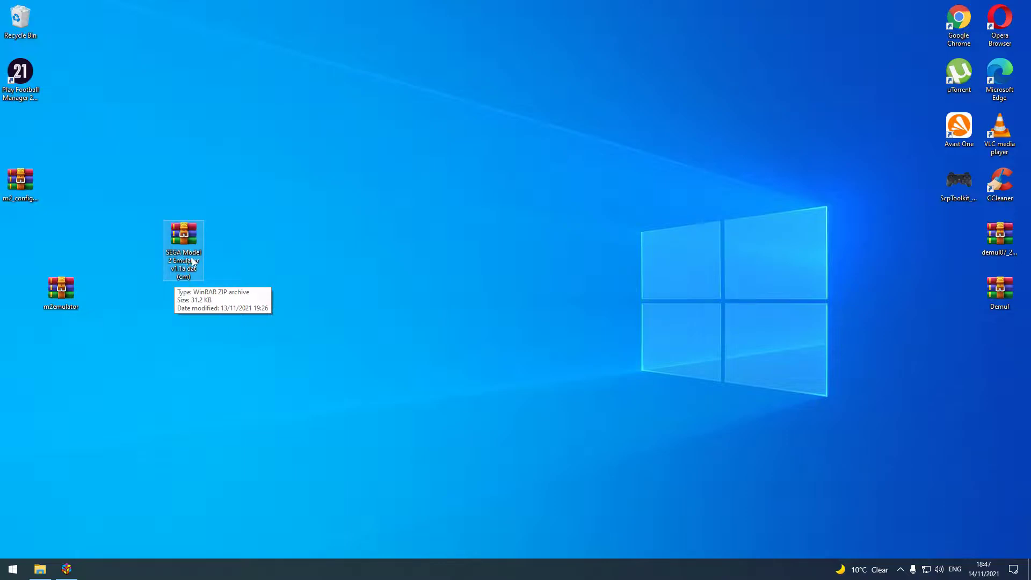
pyautogui.moveTo(184, 239); pyautogui.dragTo(20, 226)
pyautogui.click(184, 295)
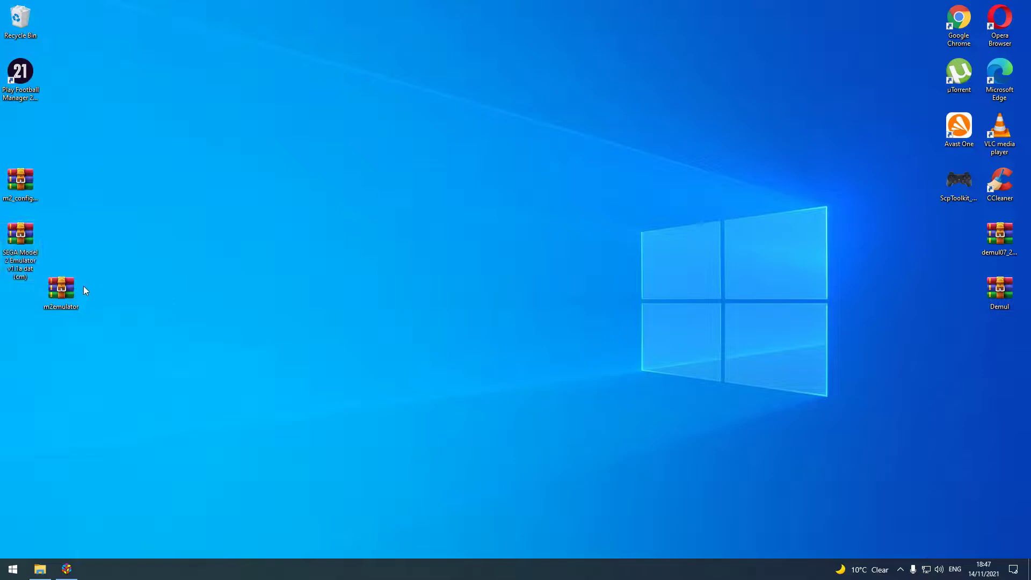
# Step: Open the Sega Model 2 folder inside Emulators and inspect the ROM archives in its Roms subfolder
pyautogui.click(48, 568)
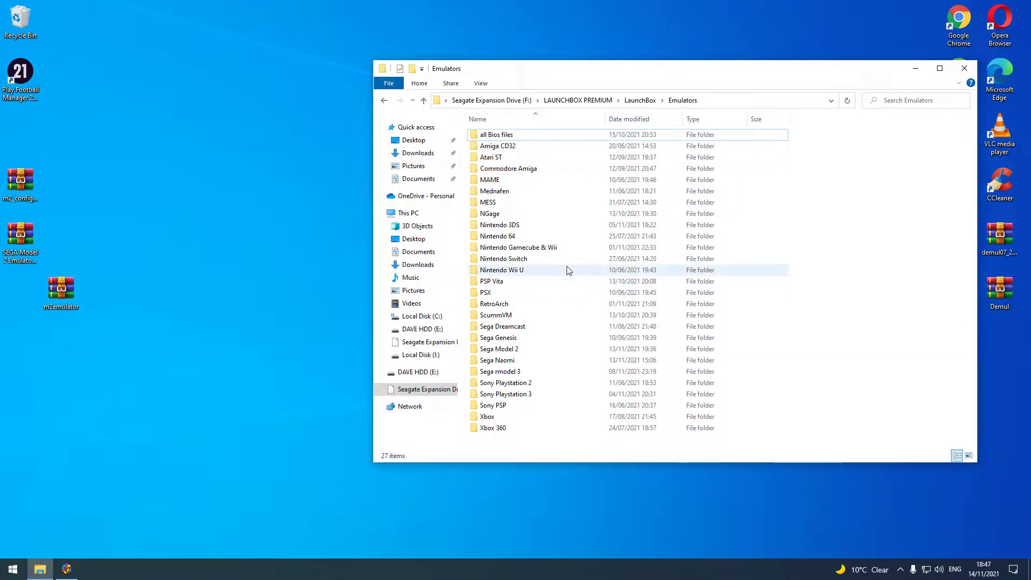
pyautogui.doubleClick(519, 350)
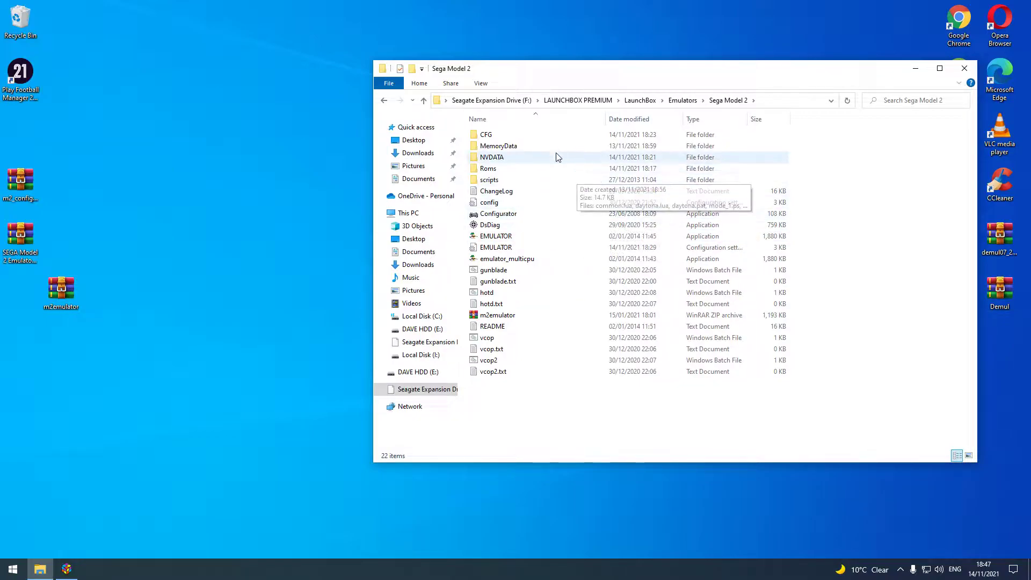
pyautogui.doubleClick(536, 174)
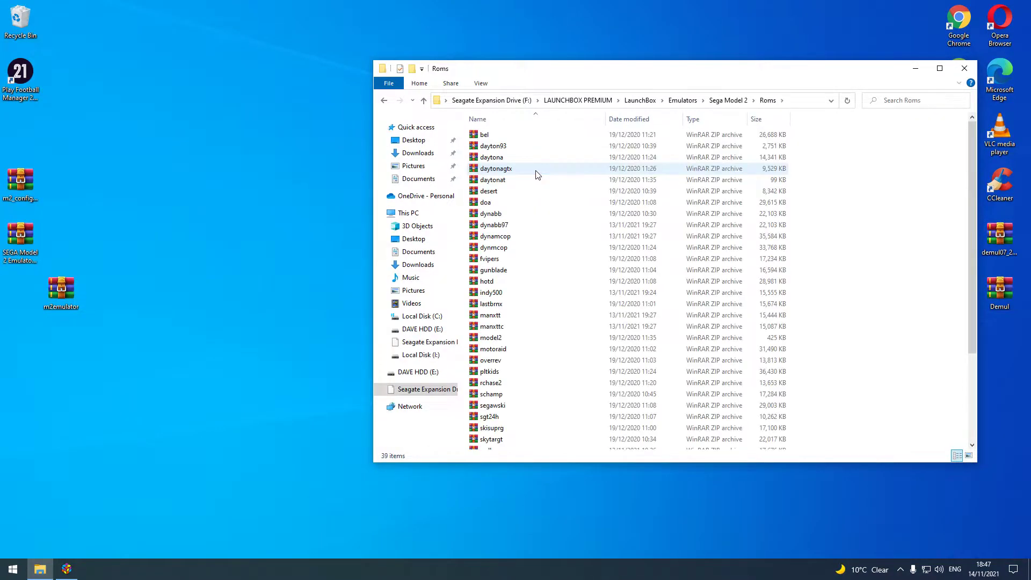
pyautogui.hotkey('alt', 'Left')
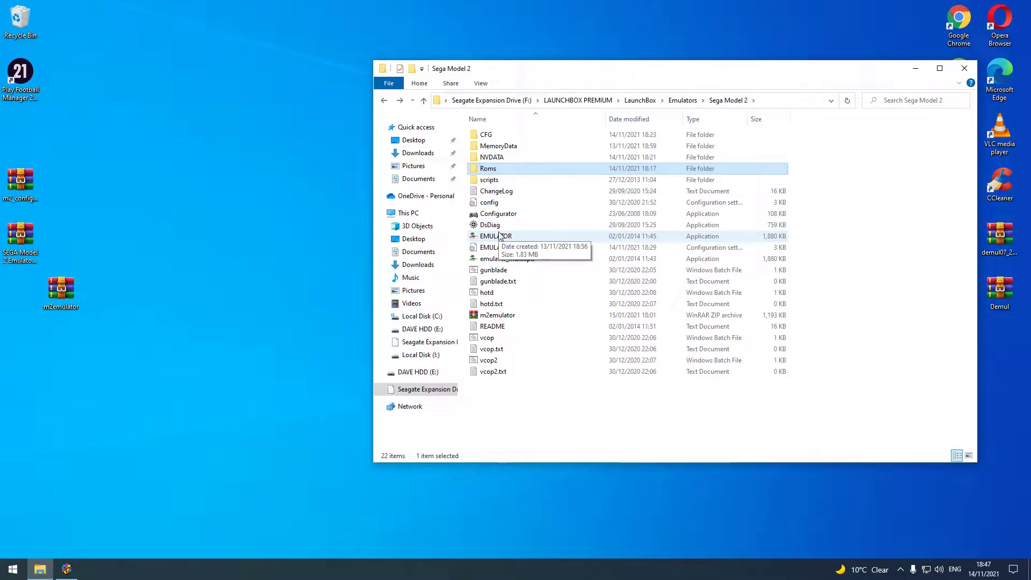
# Step: Switch to LaunchBox and open the Sega Model 2 Emulator entry for editing in the emulator manager
pyautogui.click(76, 565)
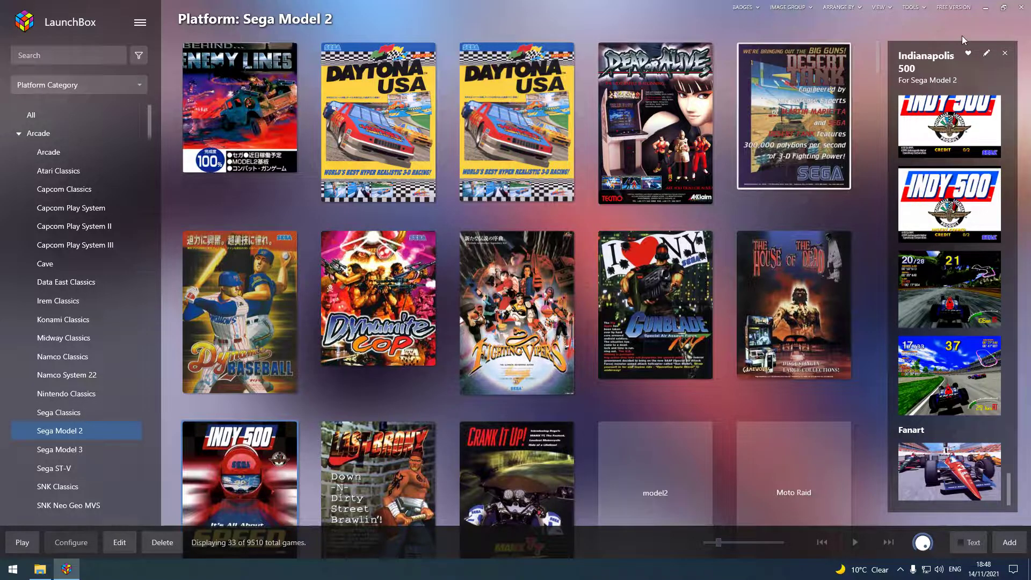
pyautogui.click(987, 8)
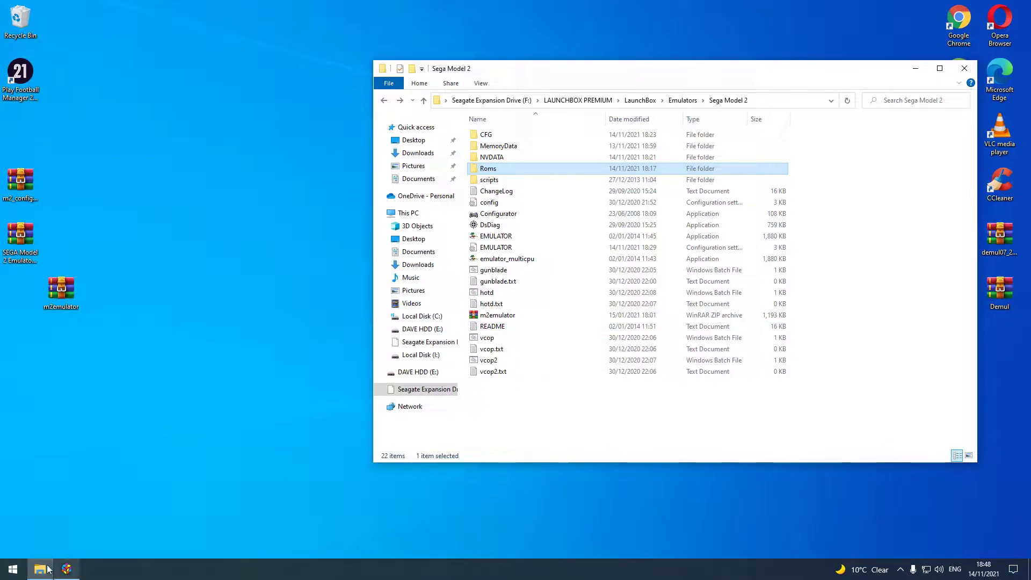
pyautogui.click(69, 569)
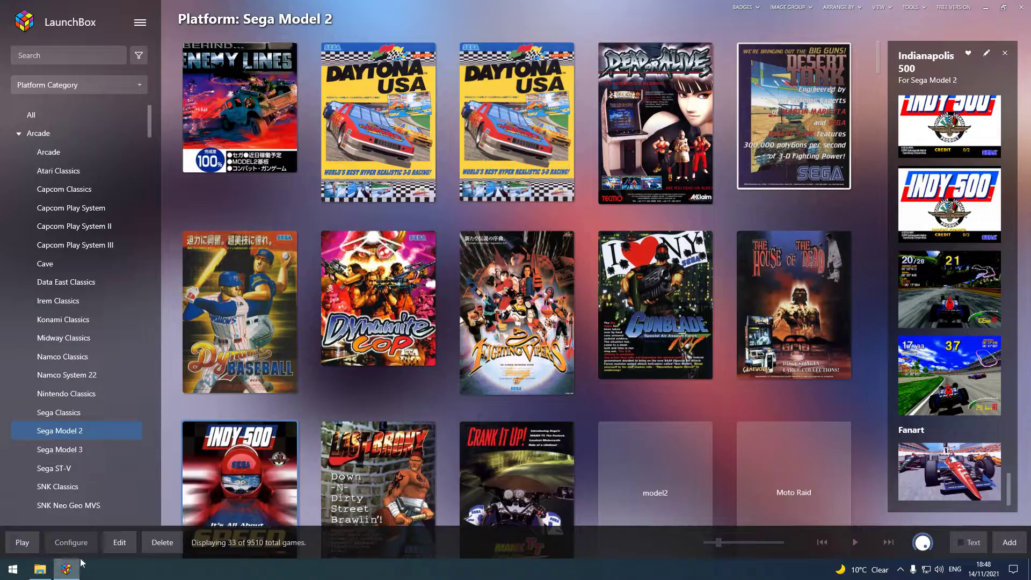
pyautogui.click(139, 26)
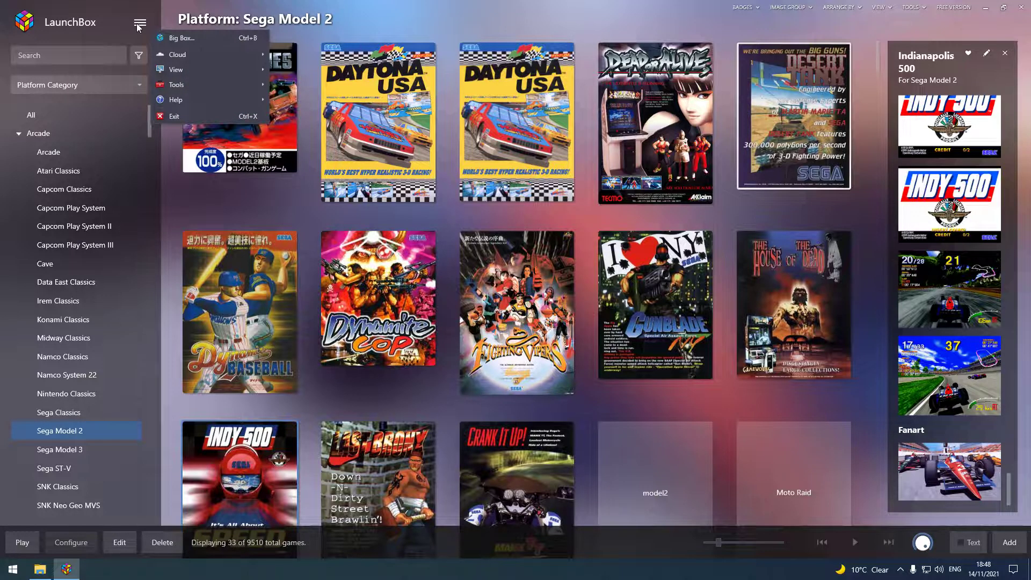
pyautogui.moveTo(212, 77)
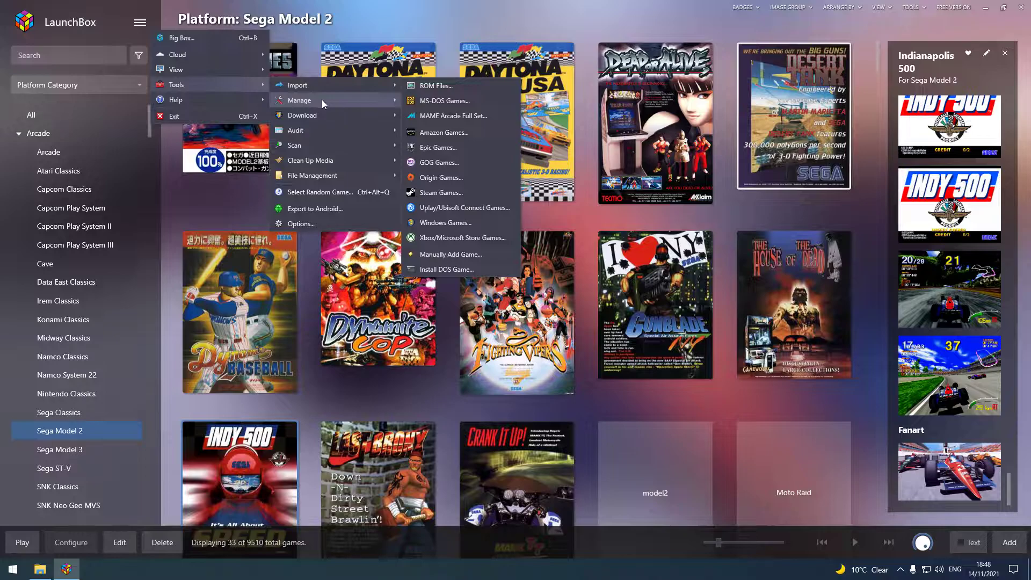
pyautogui.moveTo(394, 105)
pyautogui.click(463, 105)
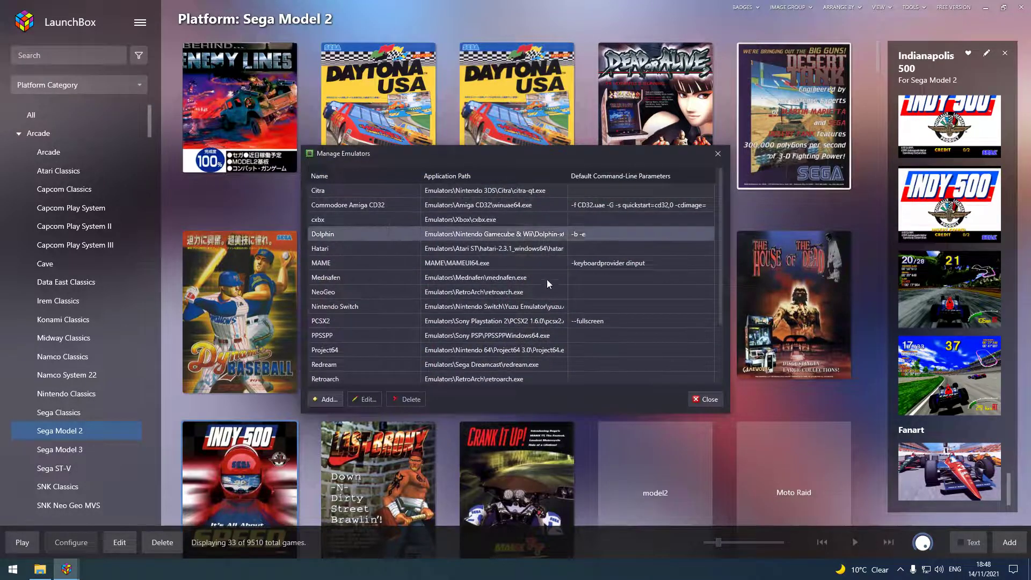
pyautogui.scroll(-2, 362, 333)
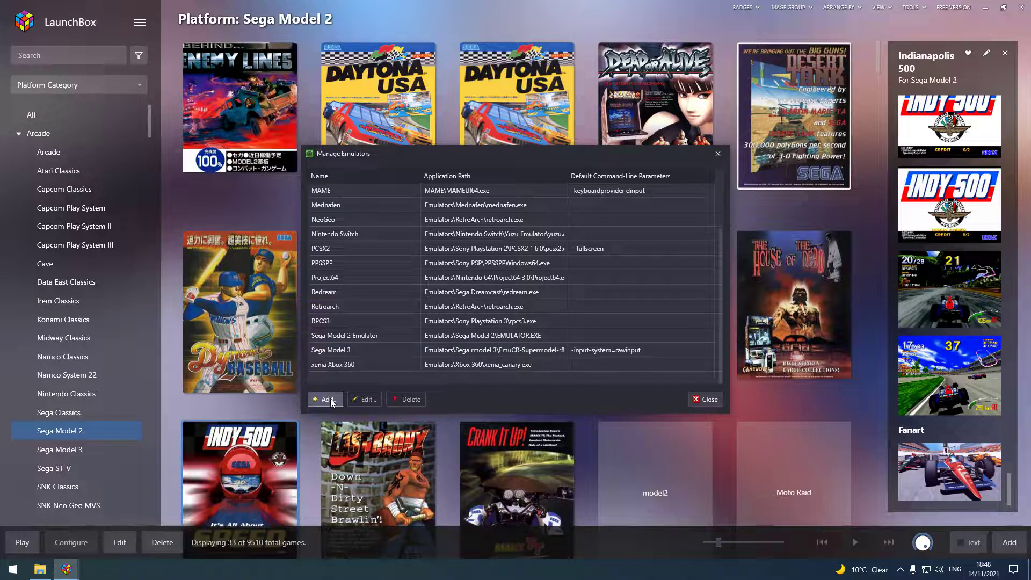
pyautogui.click(344, 339)
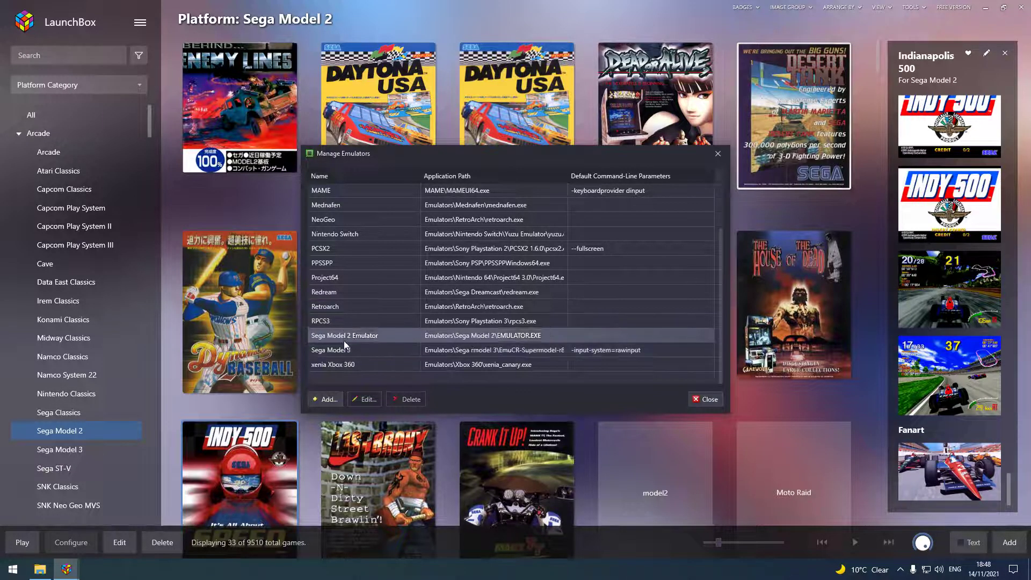
pyautogui.click(362, 401)
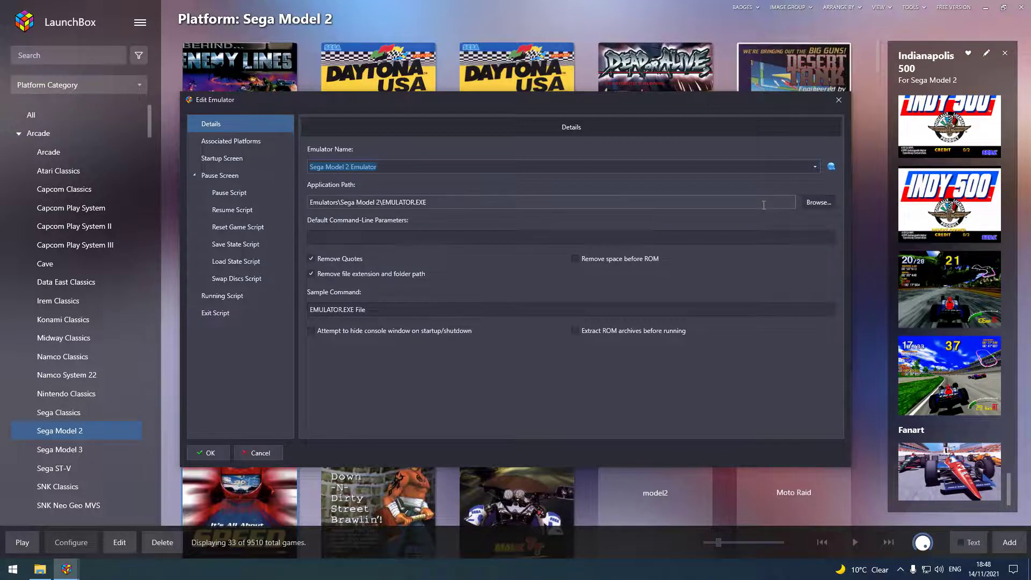
# Step: Set the emulator's application path to EMULATOR in the LaunchBox Emulators\Sega Model 2 folder on the Seagate Expansion Drive
pyautogui.click(813, 202)
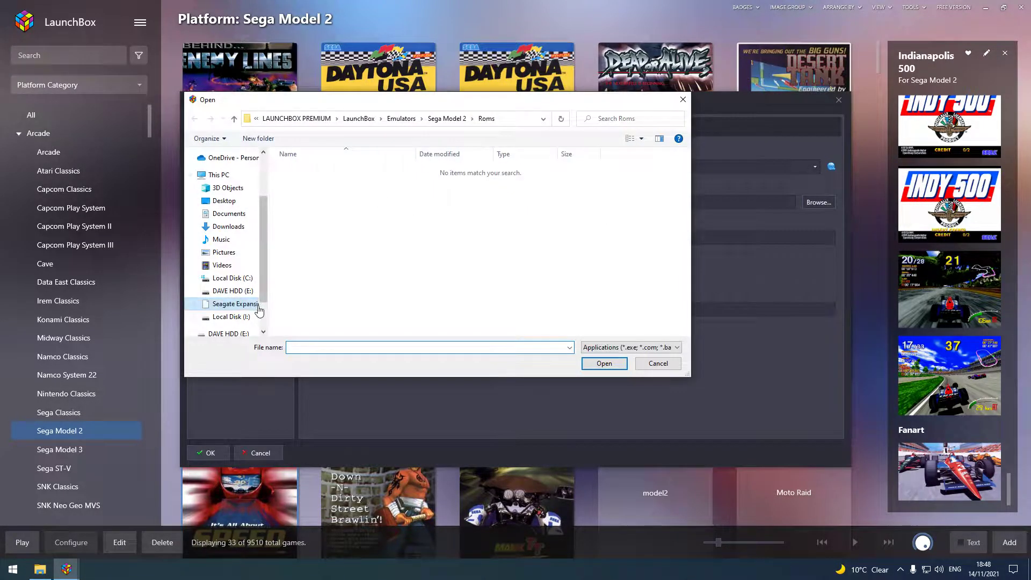
pyautogui.click(243, 305)
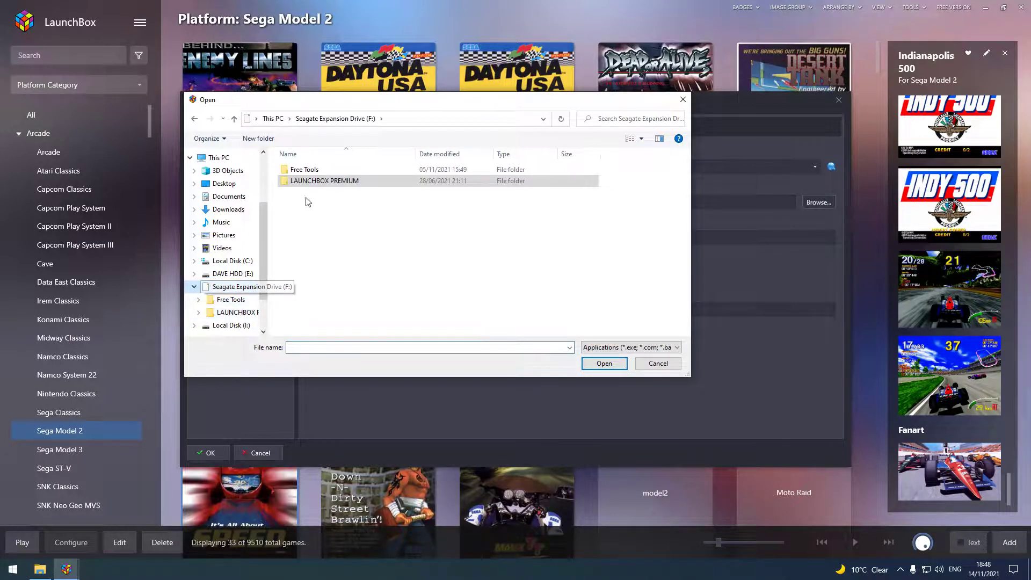
pyautogui.doubleClick(307, 182)
pyautogui.doubleClick(310, 171)
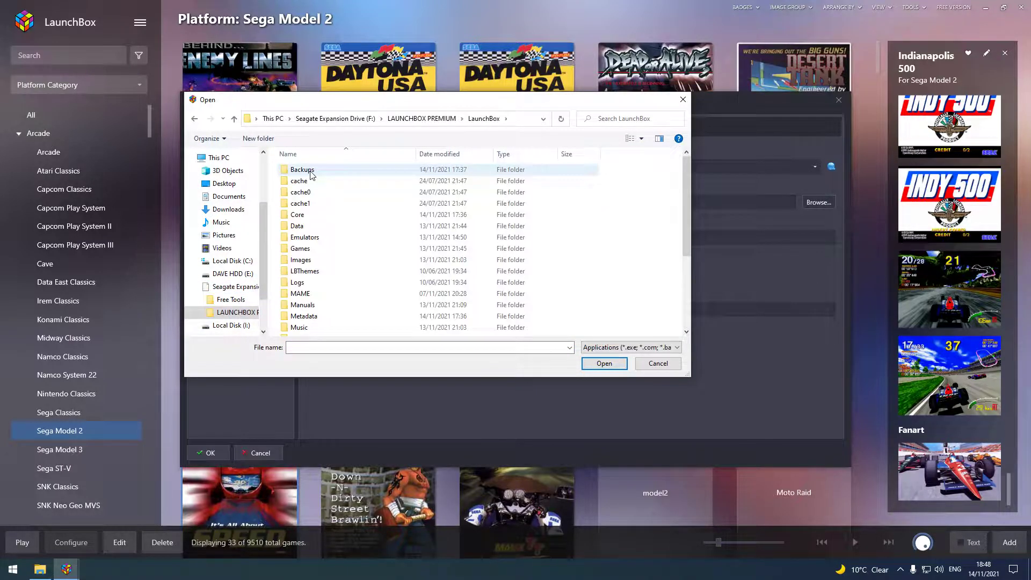
pyautogui.doubleClick(315, 240)
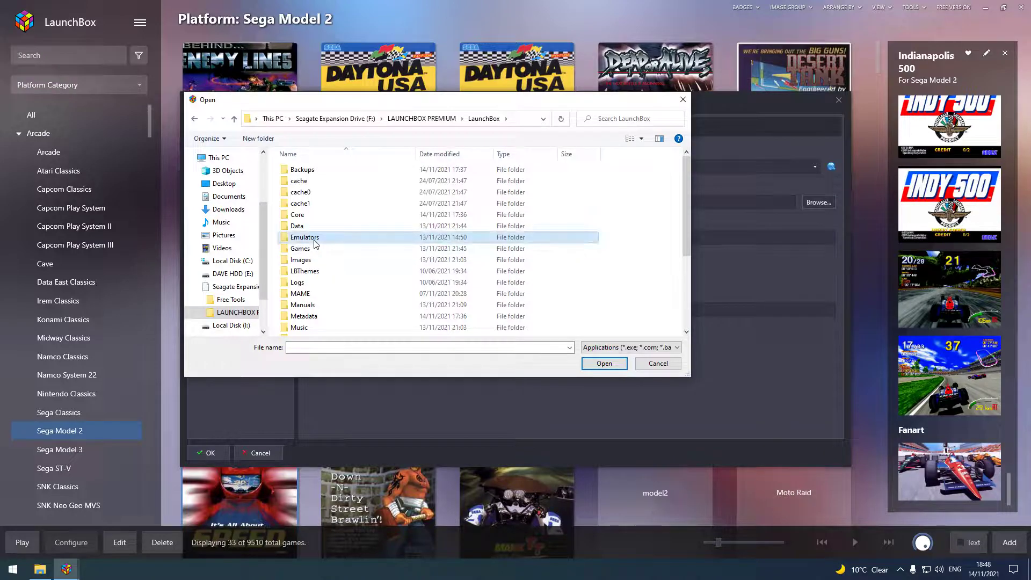
pyautogui.scroll(-4, 326, 316)
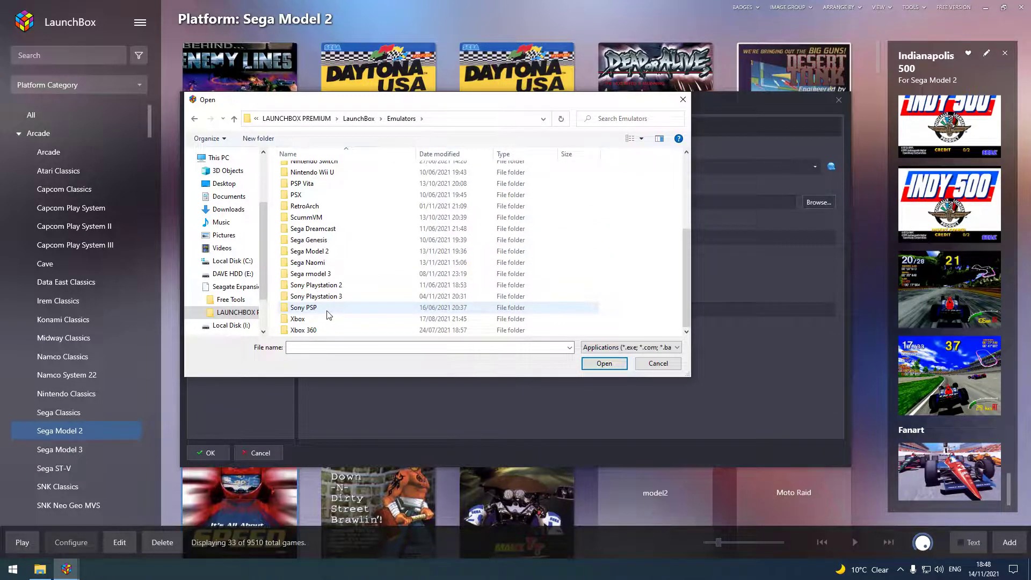
pyautogui.doubleClick(326, 252)
pyautogui.click(322, 251)
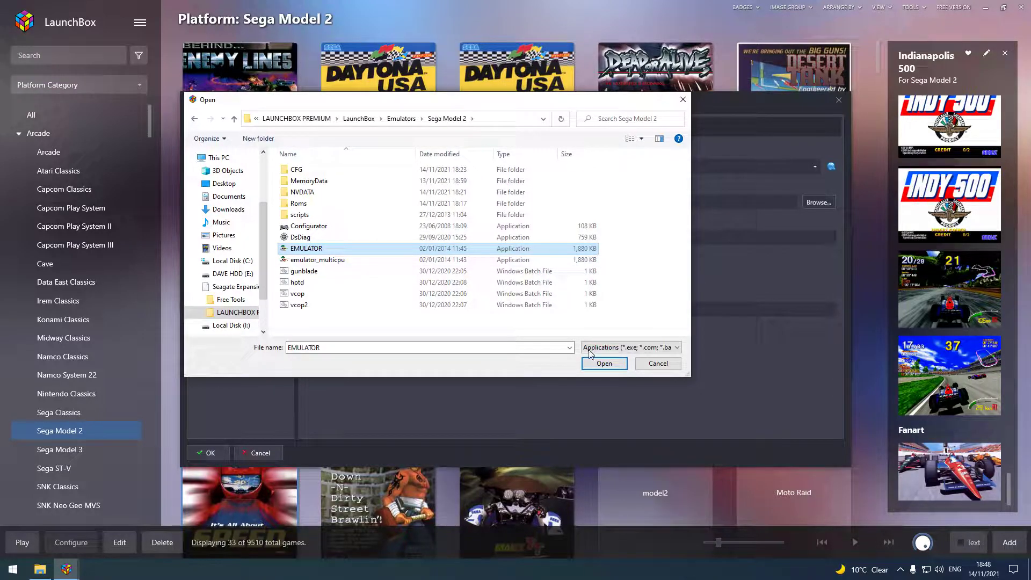
pyautogui.click(602, 364)
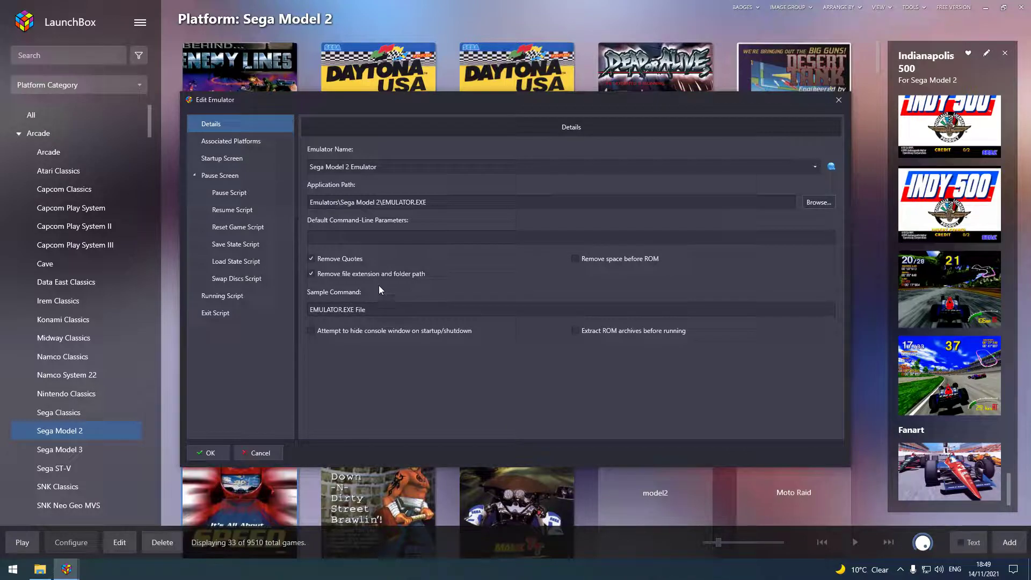
# Step: Check the emulator's associated platforms, then save the entry and leave the emulator manager
pyautogui.click(251, 146)
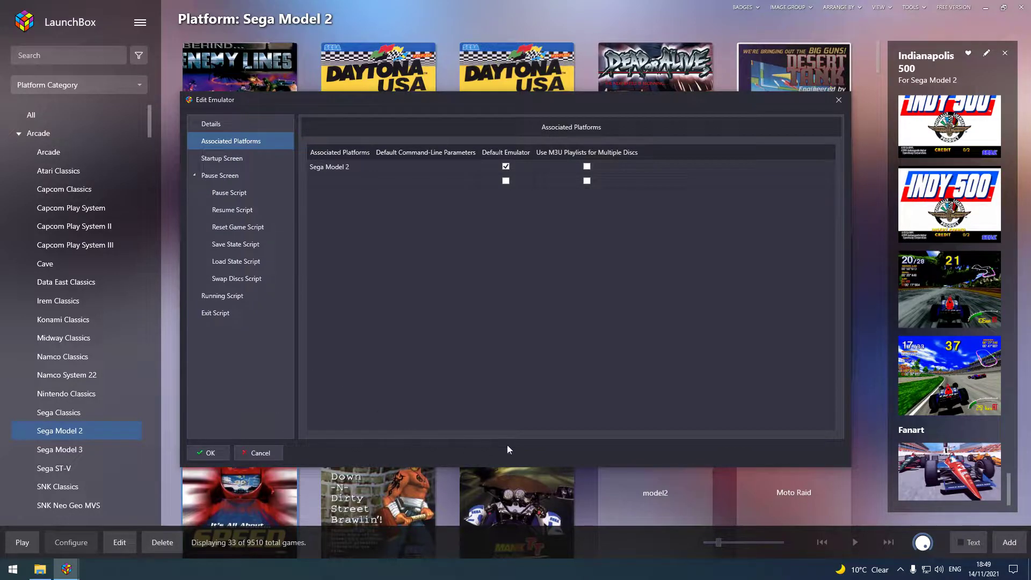
pyautogui.click(209, 453)
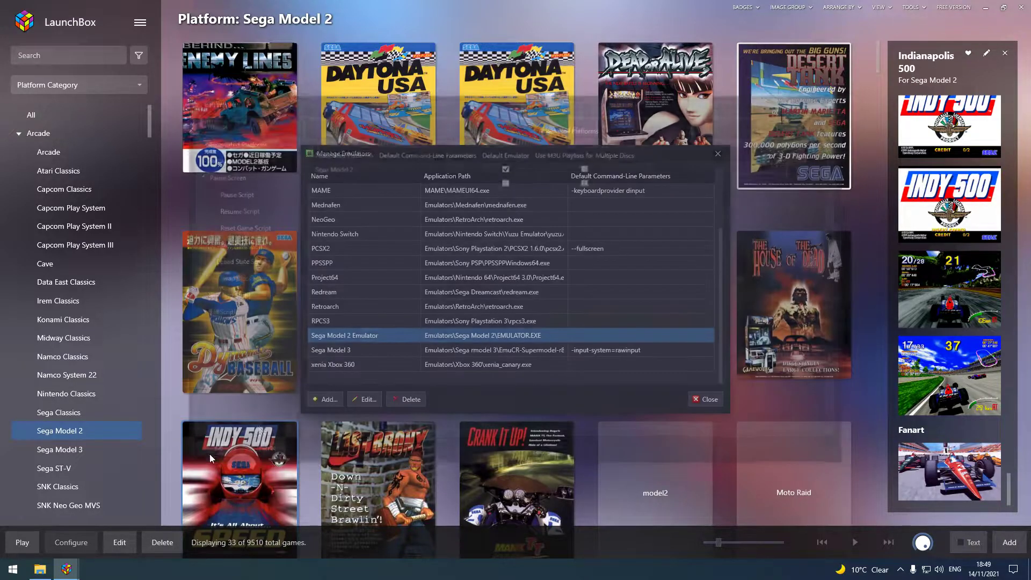
pyautogui.click(705, 400)
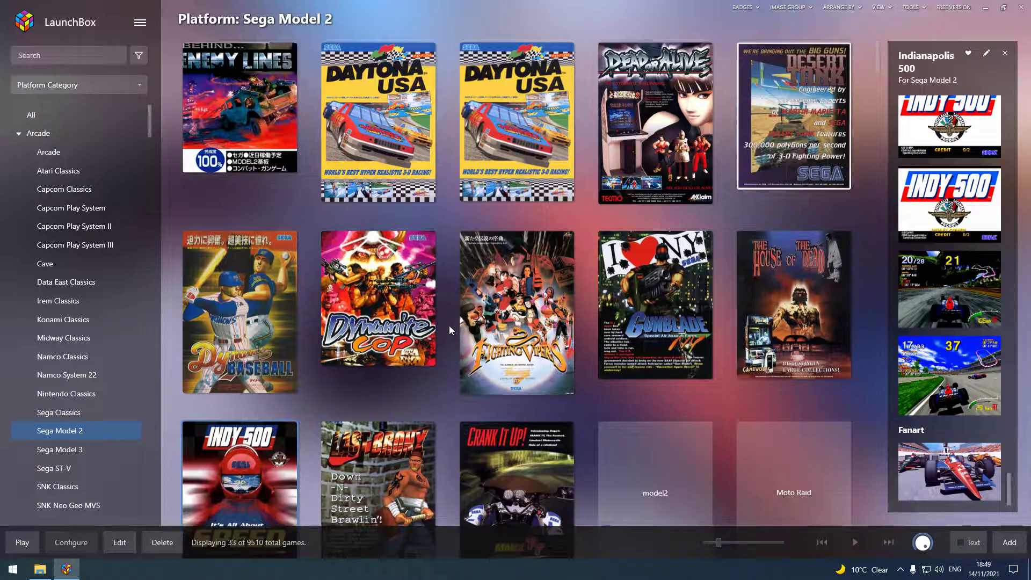
# Step: Leave LaunchBox, start EMULATOR from the Sega Model 2 folder, and check its video options
pyautogui.click(987, 8)
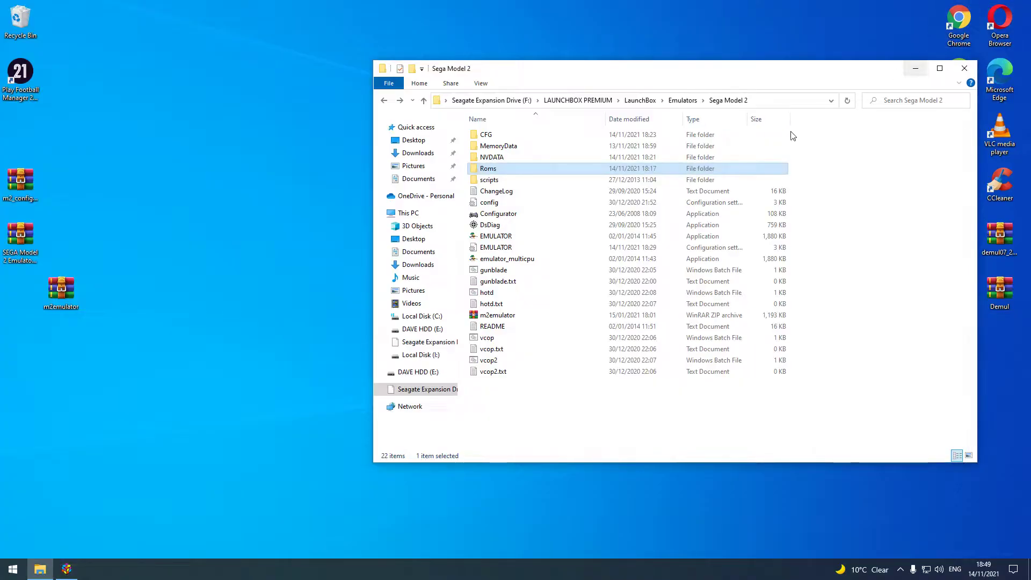
pyautogui.doubleClick(510, 236)
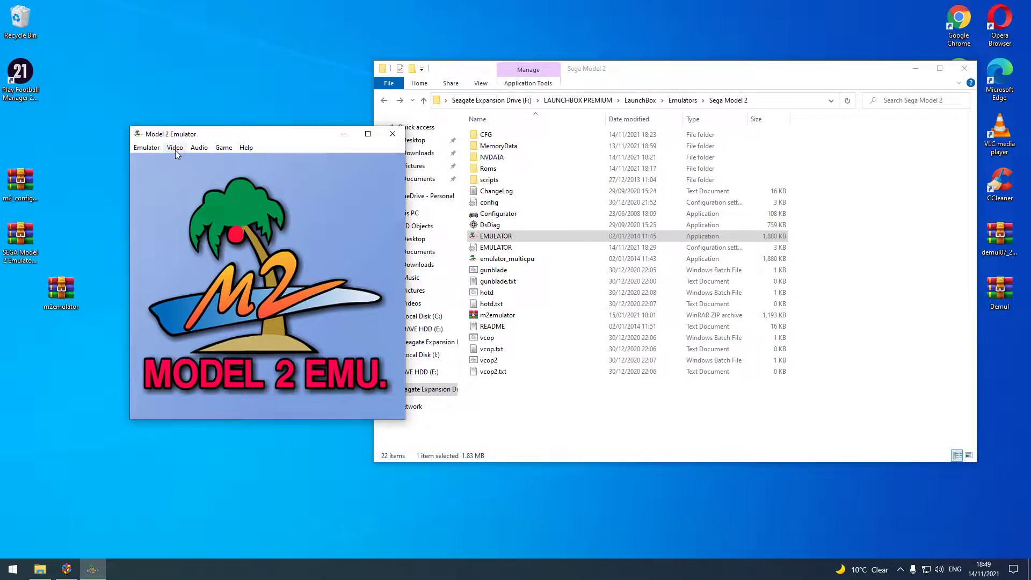
pyautogui.click(175, 149)
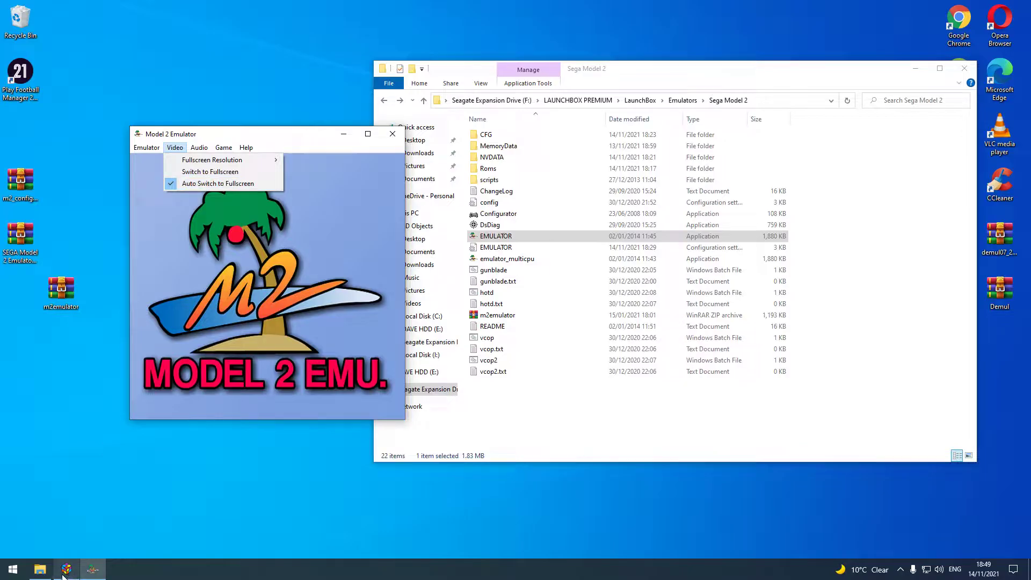
# Step: Look over the Sega Model 2 library in LaunchBox, then view the ROM archives in the Roms folder and return to Model 2 Emulator
pyautogui.moveTo(67, 569)
pyautogui.click(85, 534)
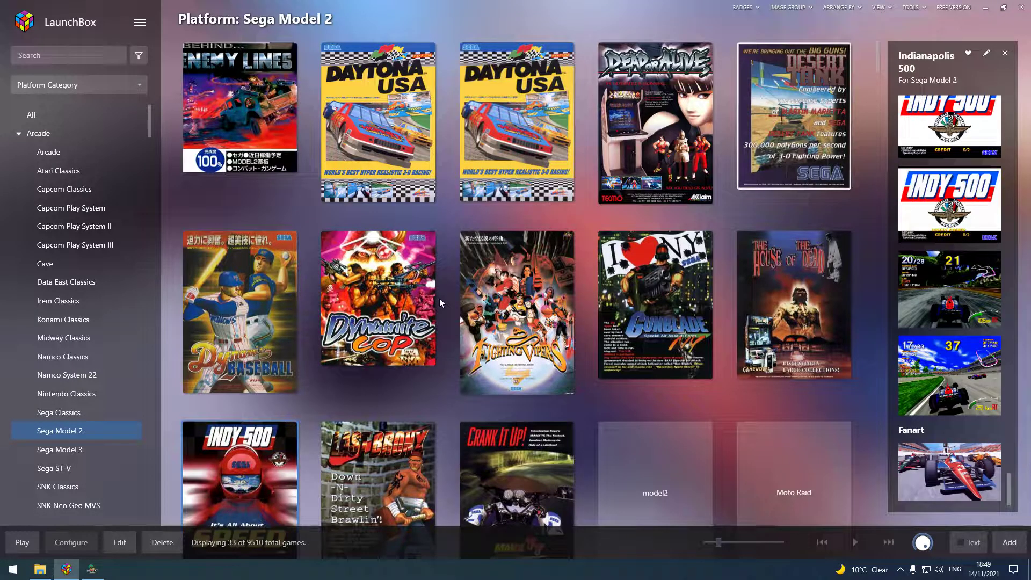
pyautogui.click(983, 7)
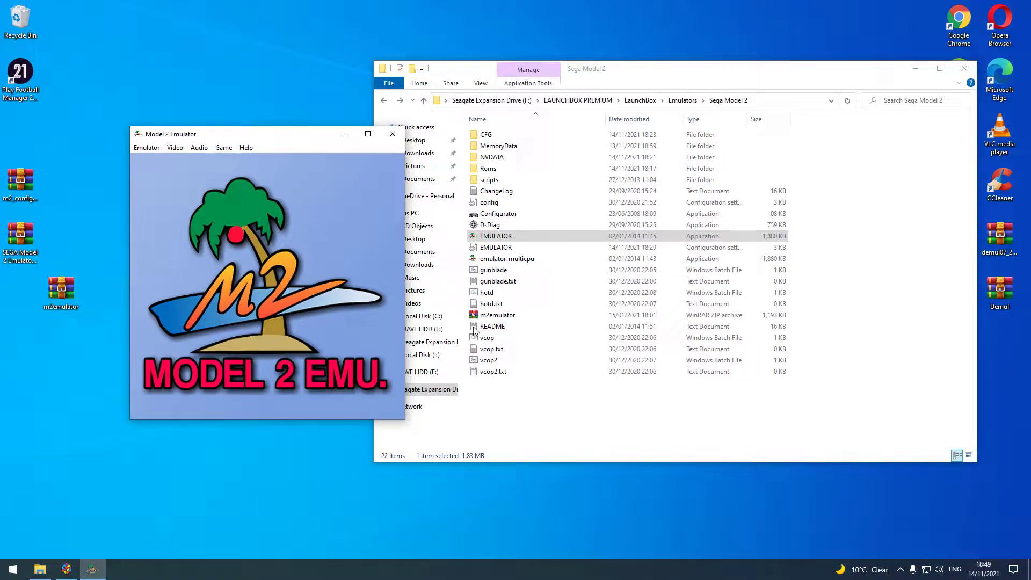
pyautogui.doubleClick(536, 171)
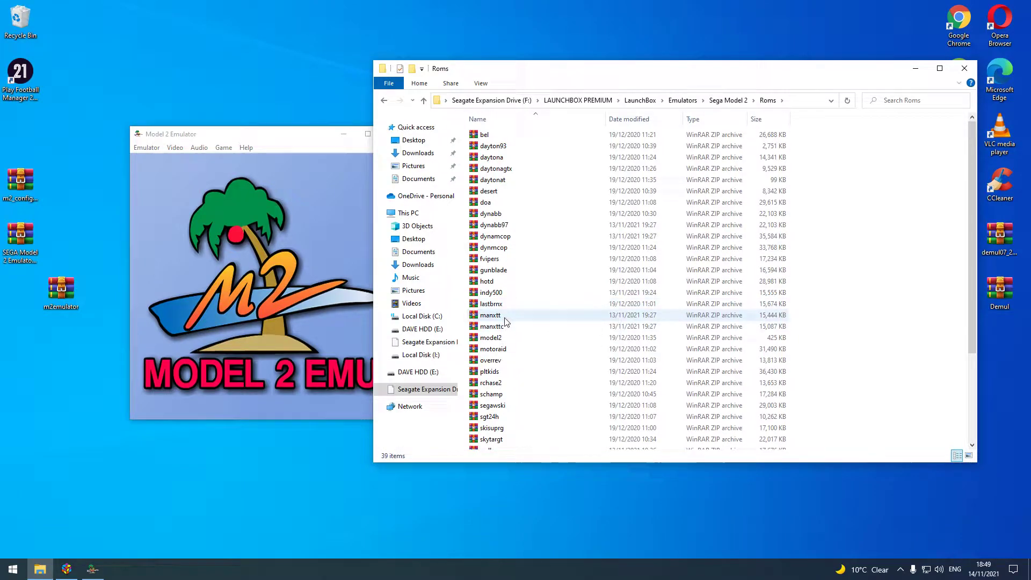
pyautogui.click(177, 159)
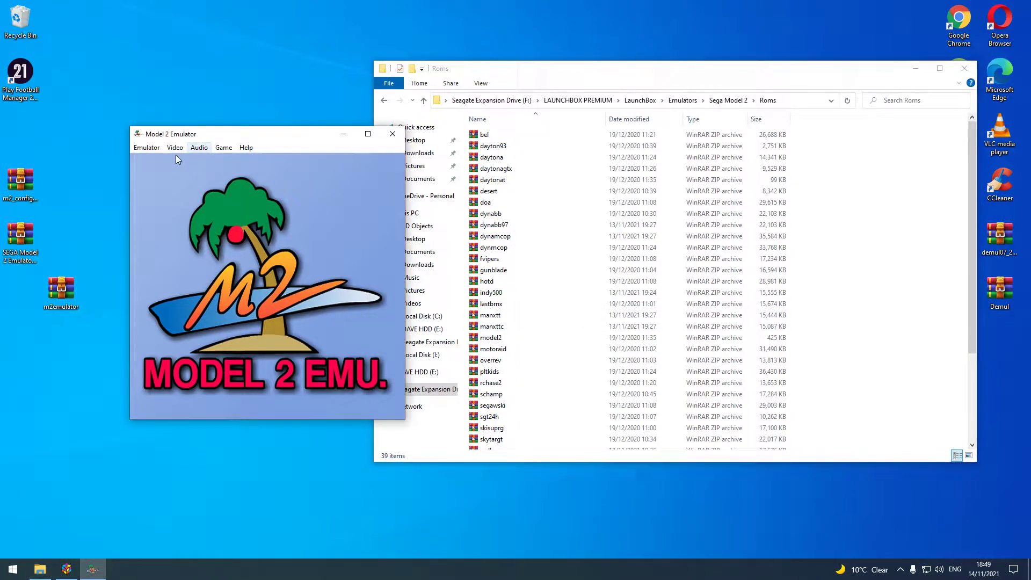
# Step: Load the Daytona USA '93 Edition ROM in Model 2 Emulator
pyautogui.click(144, 147)
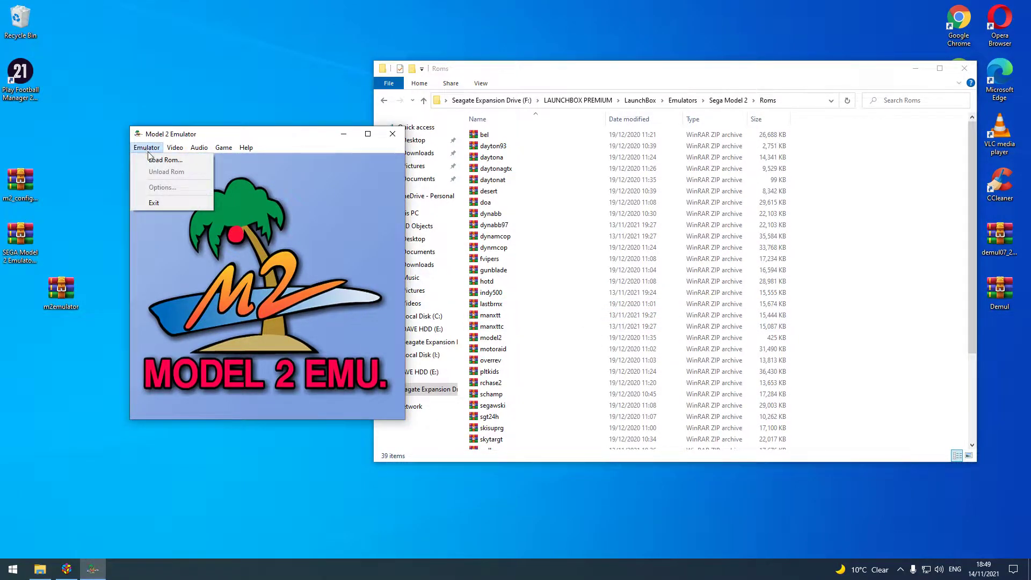
pyautogui.click(160, 160)
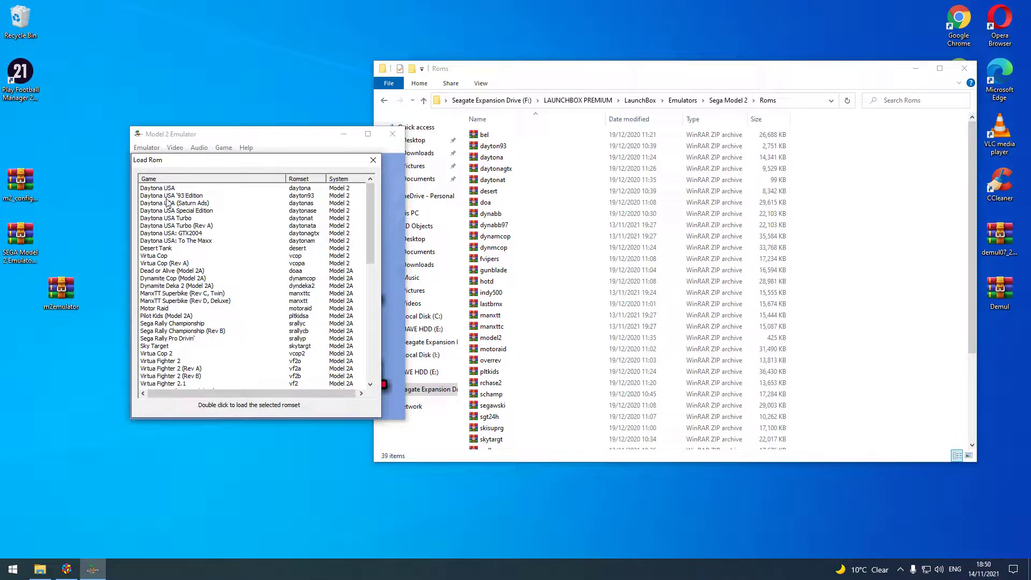
pyautogui.click(174, 196)
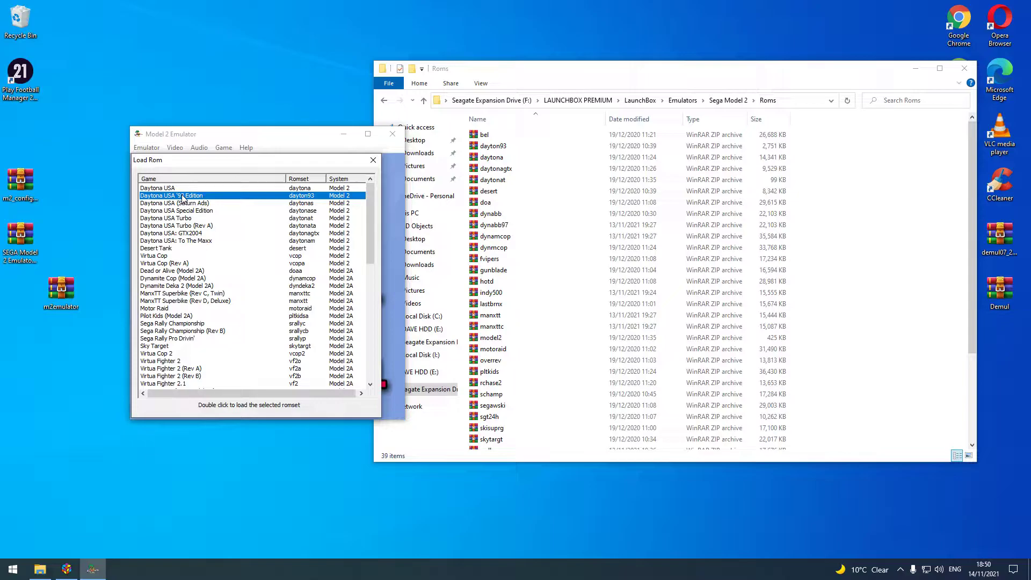
pyautogui.doubleClick(183, 197)
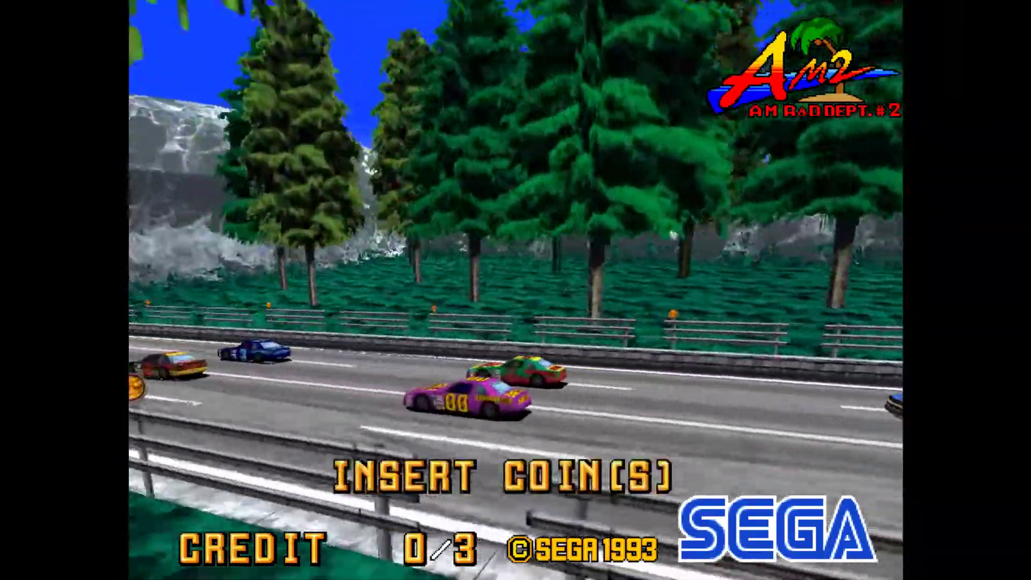
# Step: Switch Daytona USA '93 Edition to windowed mode and review its controls configuration, including the steering, service and test assignments
pyautogui.hotkey('alt', 'Return')
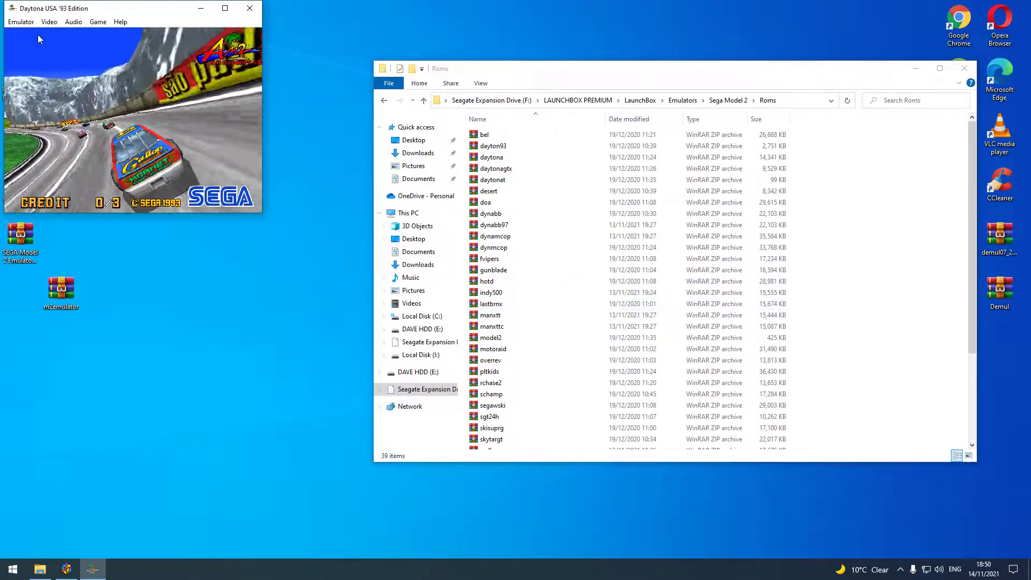
pyautogui.moveTo(97, 8); pyautogui.dragTo(122, 16)
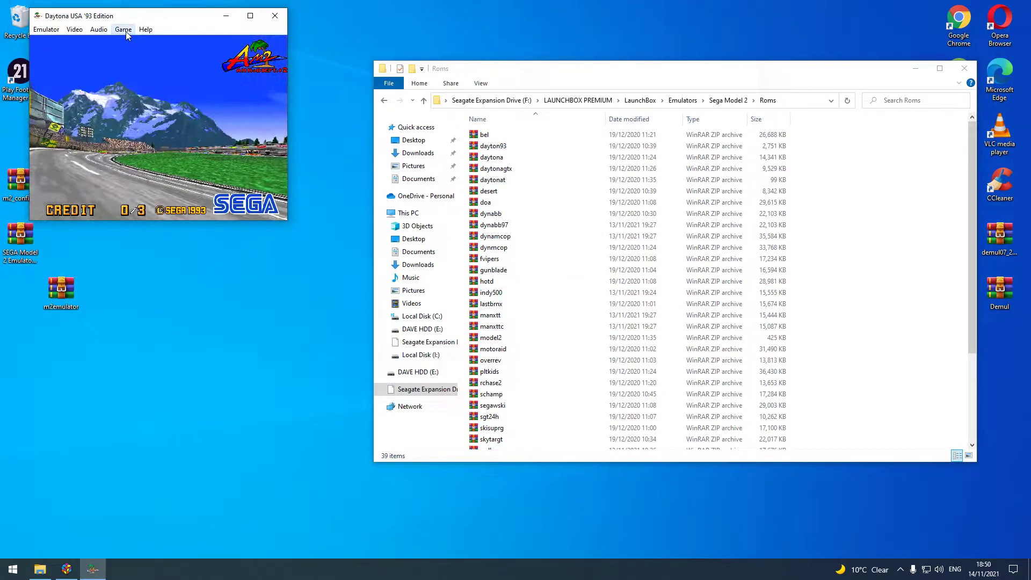
pyautogui.click(125, 31)
pyautogui.click(136, 43)
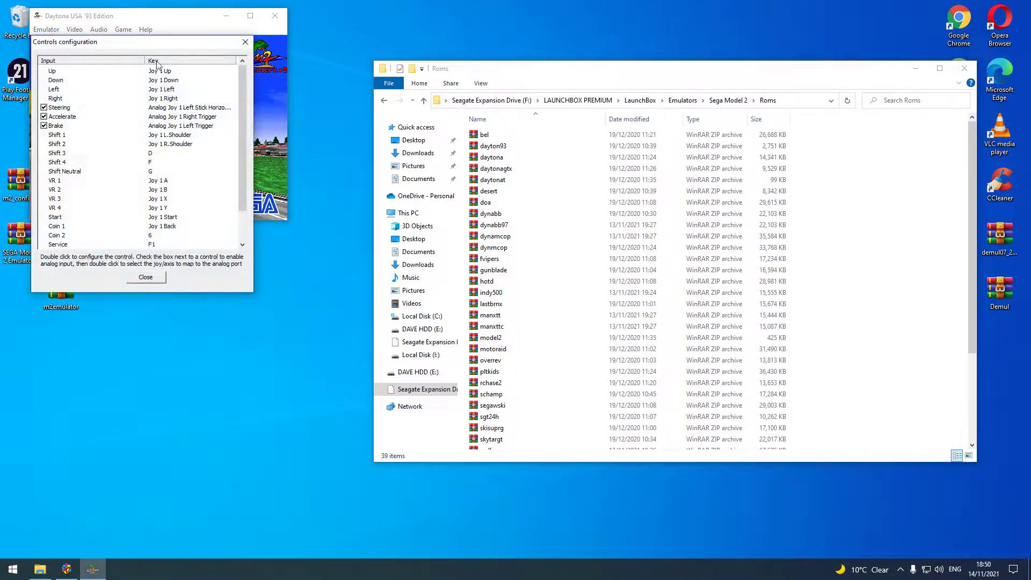
pyautogui.click(174, 111)
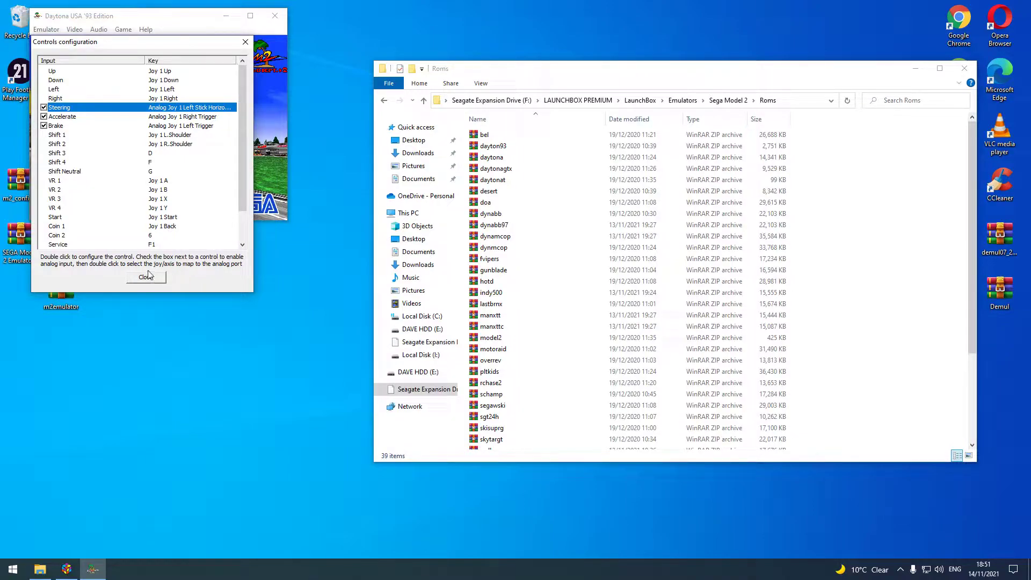
pyautogui.scroll(-1, 172, 230)
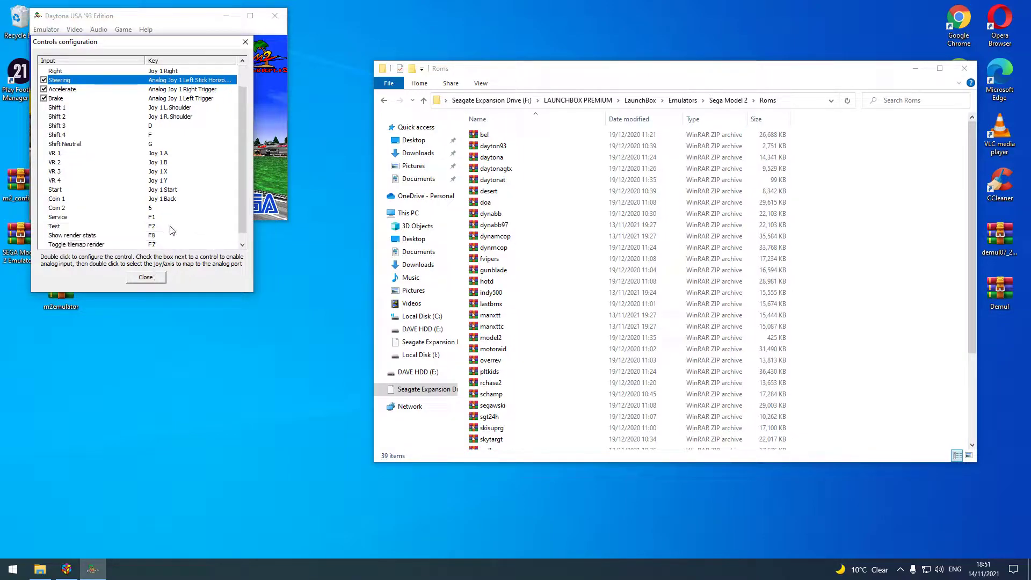
pyautogui.click(145, 277)
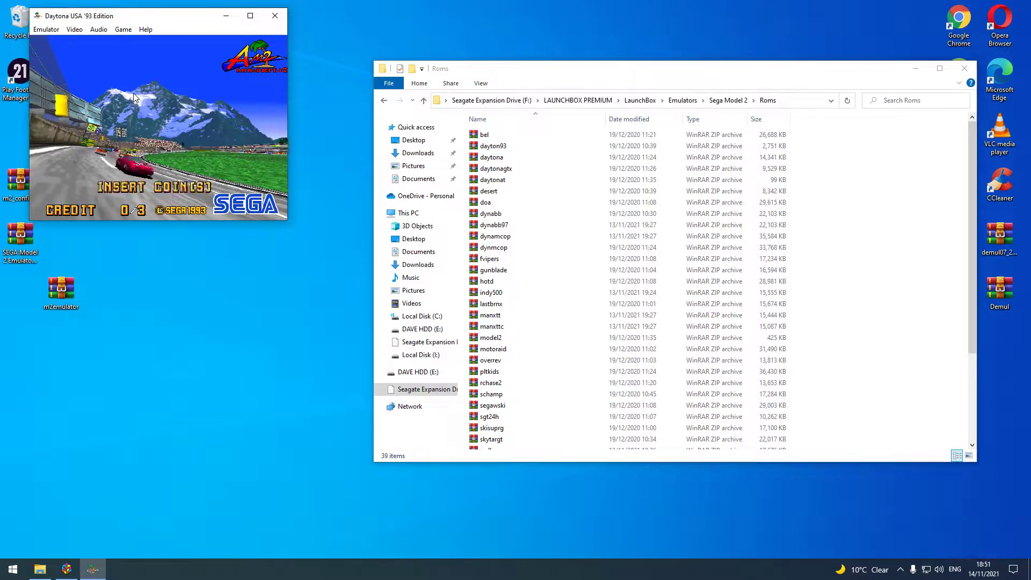
# Step: Enter the game's test mode and go through the Game System settings, covering country, cabinet and difficulty
pyautogui.press('F2')
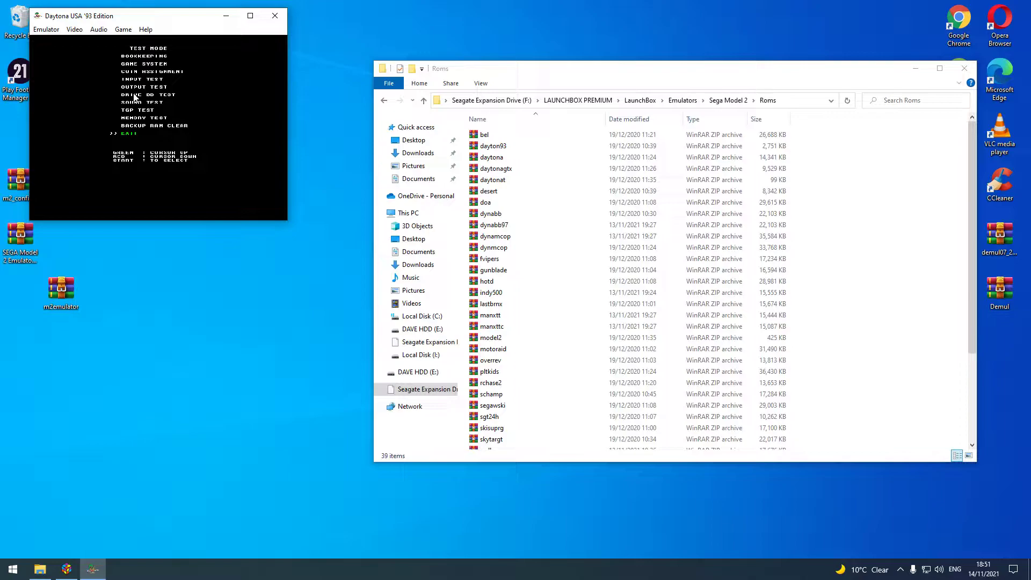
pyautogui.press('F1')
pyautogui.press('F1')
pyautogui.press('F1')
pyautogui.press('F1')
pyautogui.press('F1')
pyautogui.press('F1')
pyautogui.press('F1')
pyautogui.press('F1')
pyautogui.press('F1')
pyautogui.press('F1')
pyautogui.press('F1')
pyautogui.press('F1')
pyautogui.press('F1')
pyautogui.press('1')
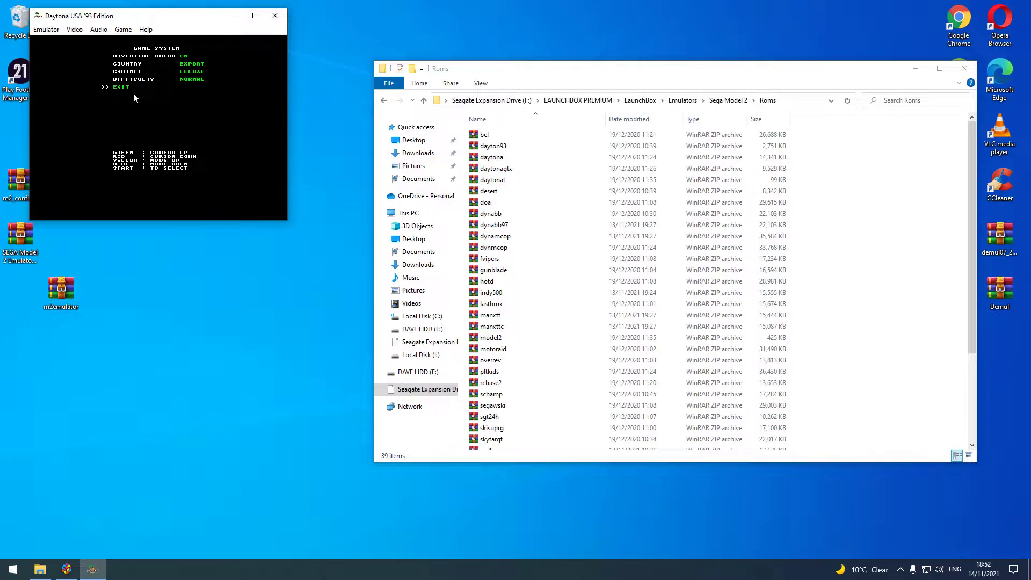
# Step: Leave Game System, exit test mode back to the game, and close the emulator
pyautogui.press('1')
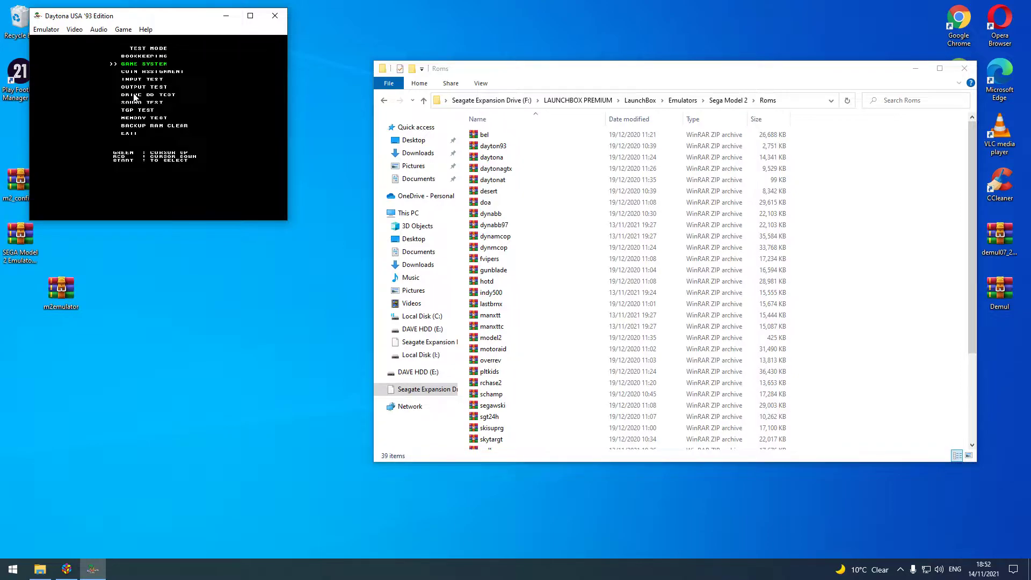
pyautogui.press('Down')
pyautogui.press('Down')
pyautogui.press('Down')
pyautogui.press('Down')
pyautogui.press('Down')
pyautogui.press('Down')
pyautogui.press('Down')
pyautogui.press('Down')
pyautogui.press('Down')
pyautogui.press('1')
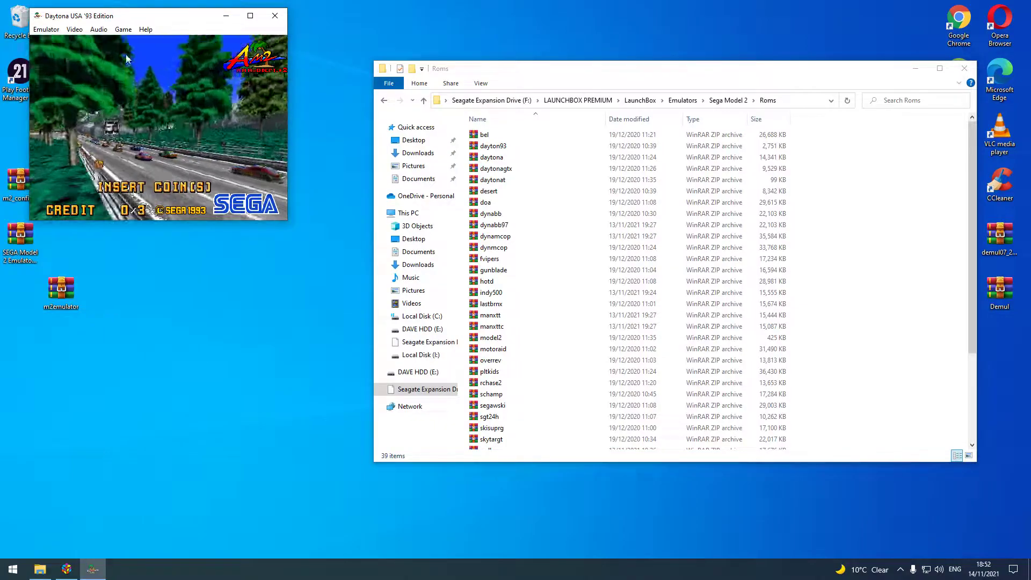
pyautogui.click(276, 17)
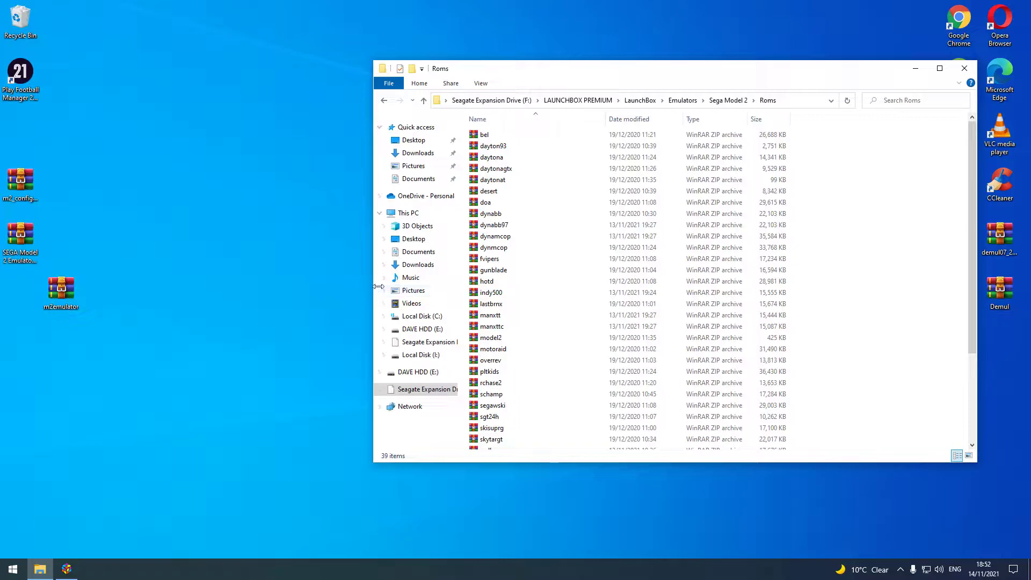
# Step: Switch to LaunchBox and test Daytona USA Deluxe '93 by adding credits and racing the Beginner circuit, then quit the game
pyautogui.click(66, 569)
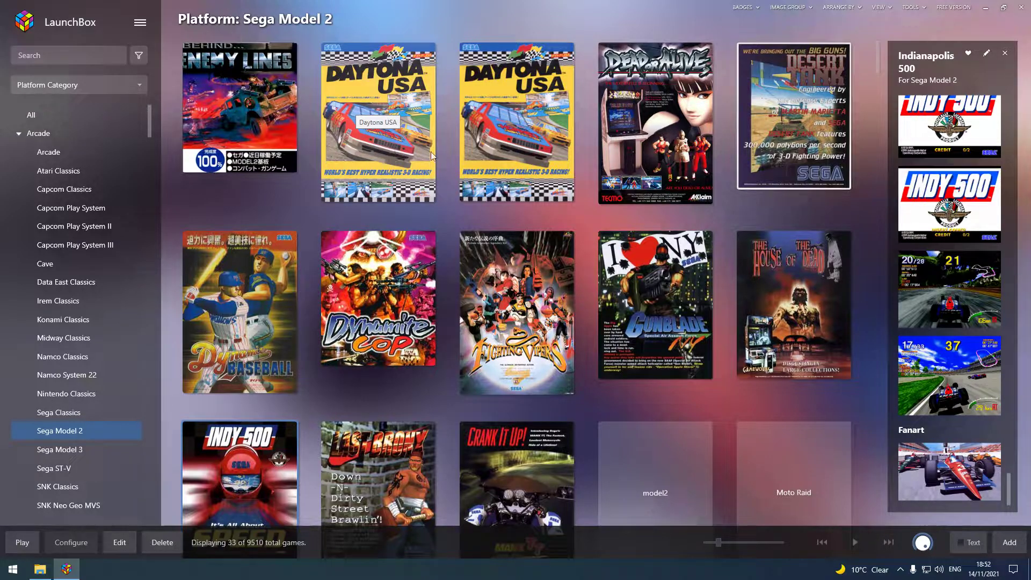
pyautogui.click(504, 147)
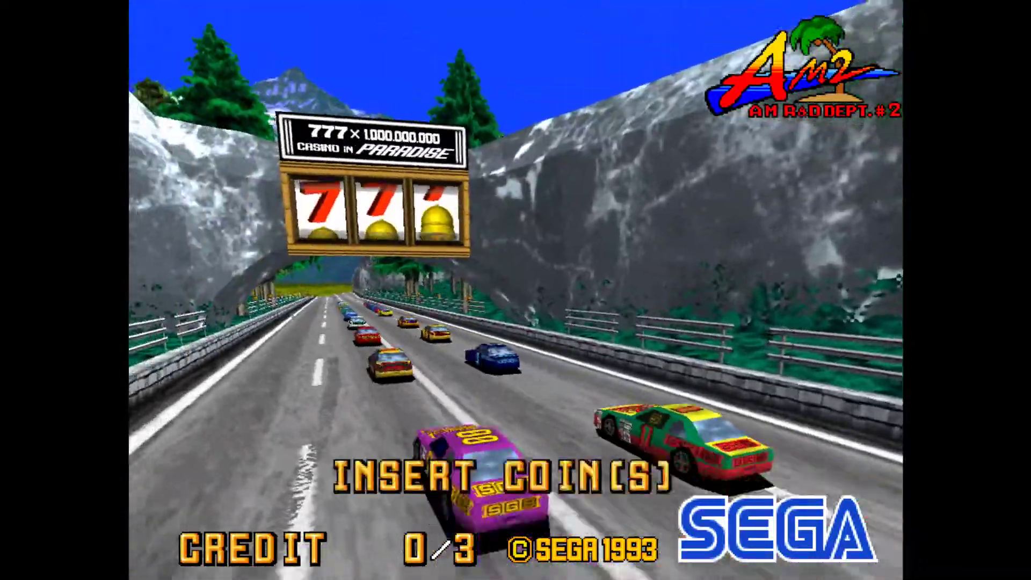
pyautogui.press('5')
pyautogui.press('5')
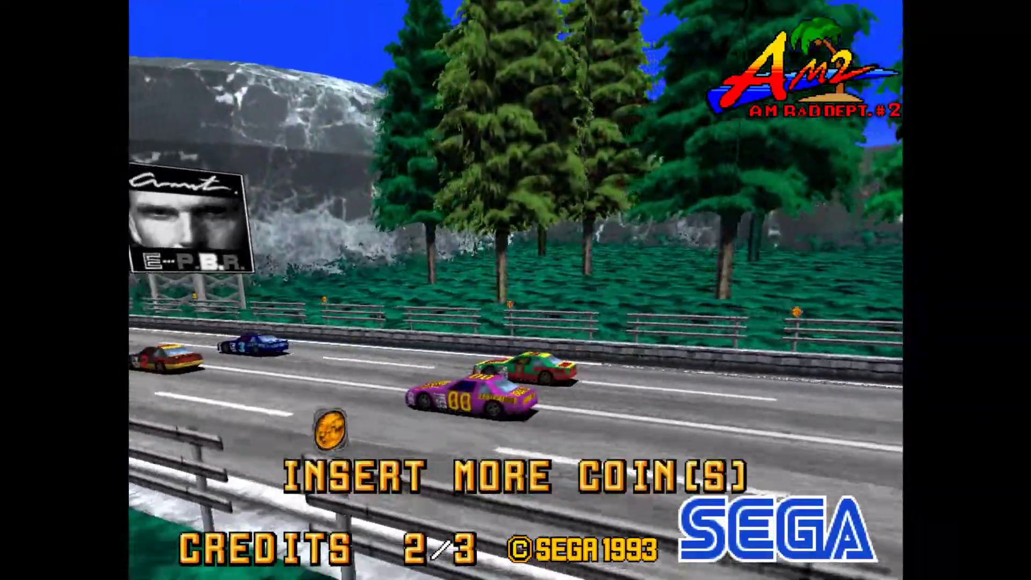
pyautogui.press('1')
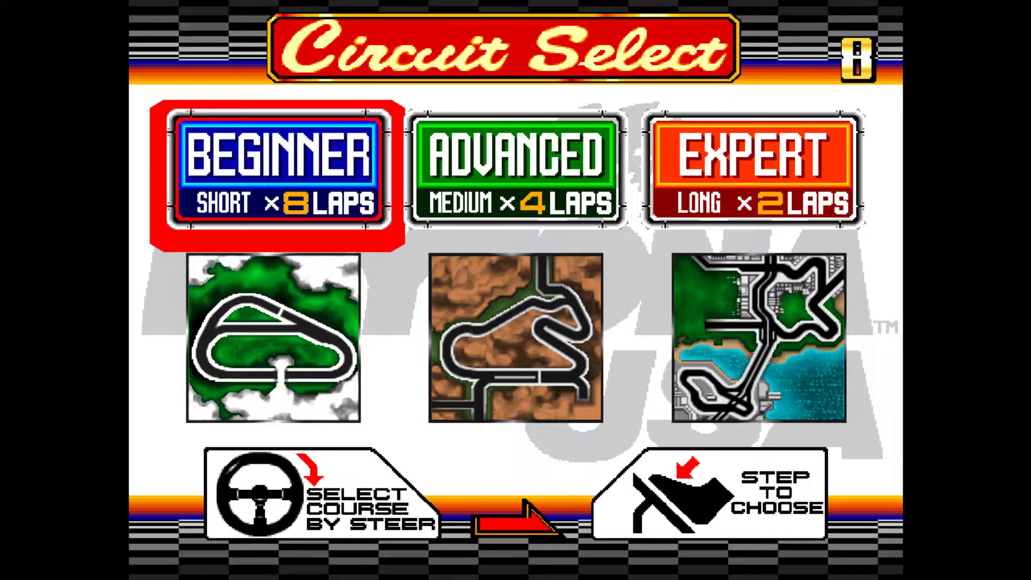
pyautogui.press('1')
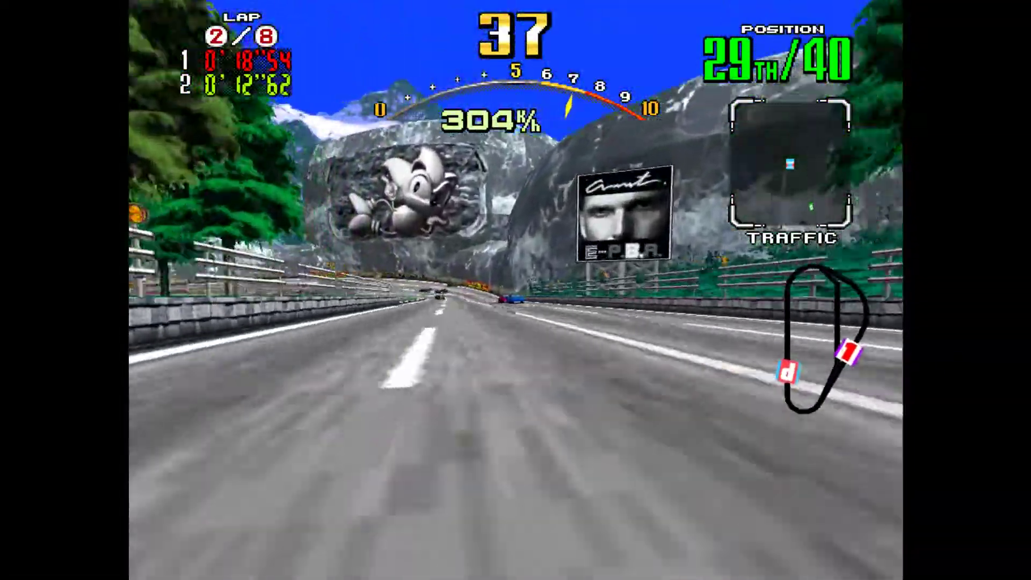
pyautogui.press('Escape')
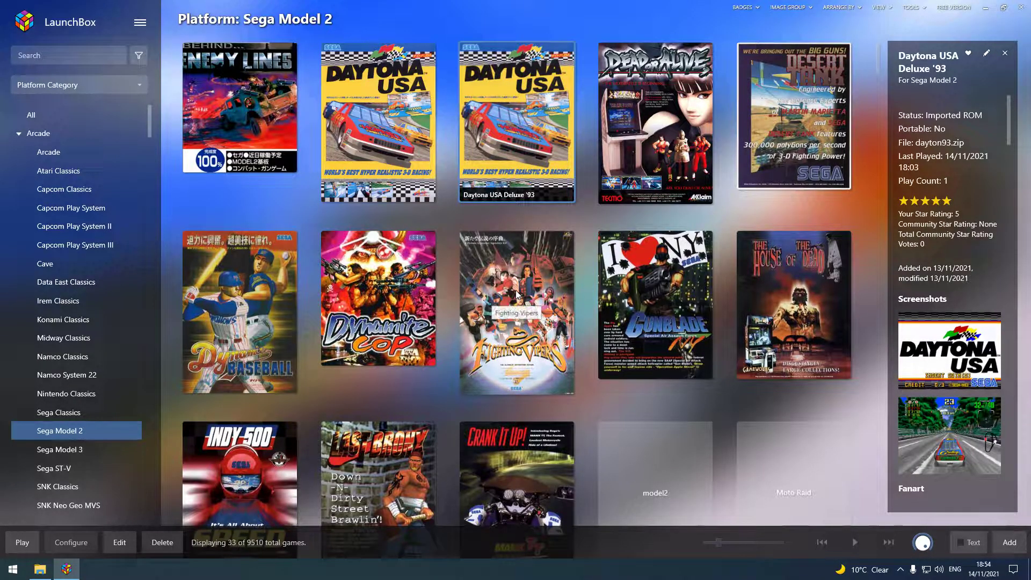
# Step: Leave LaunchBox, go back to the Sega Model 2 folder, and start EMULATOR again
pyautogui.click(987, 7)
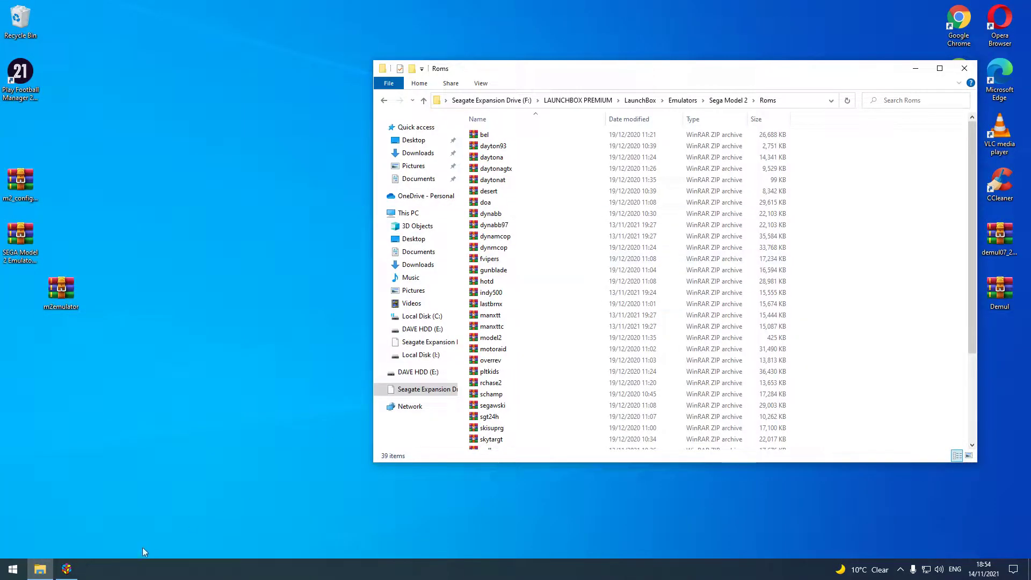
pyautogui.hotkey('alt', 'Left')
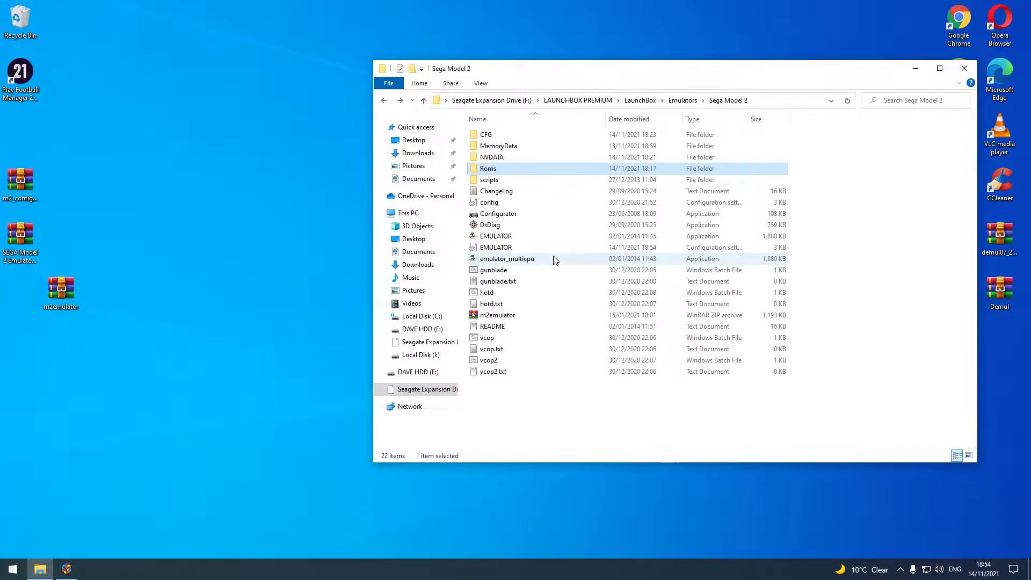
pyautogui.doubleClick(514, 237)
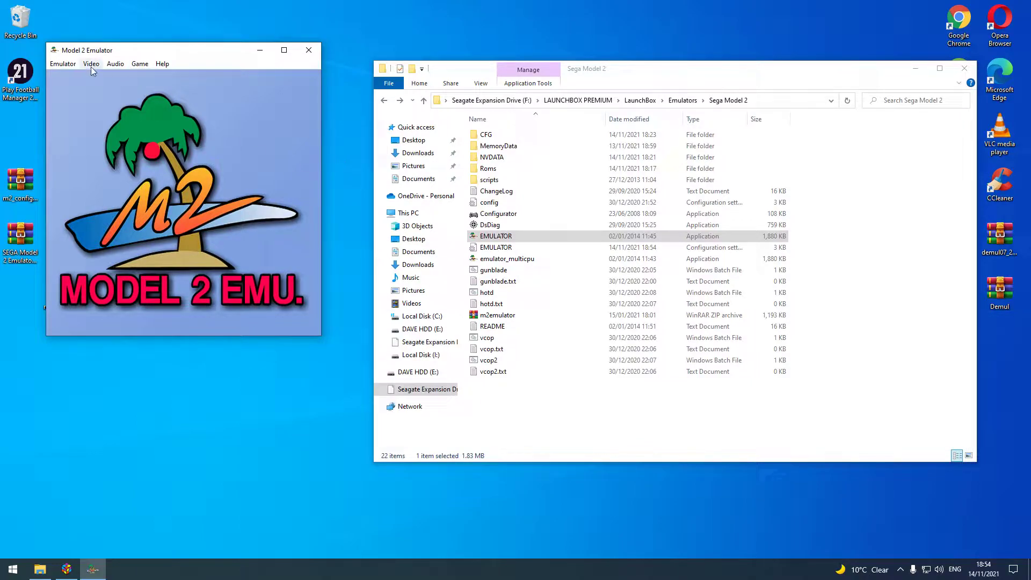
# Step: Load Indianapolis 500 (Rev A, Deluxe) to test it, leave fullscreen, and close the emulator
pyautogui.click(64, 66)
pyautogui.click(81, 76)
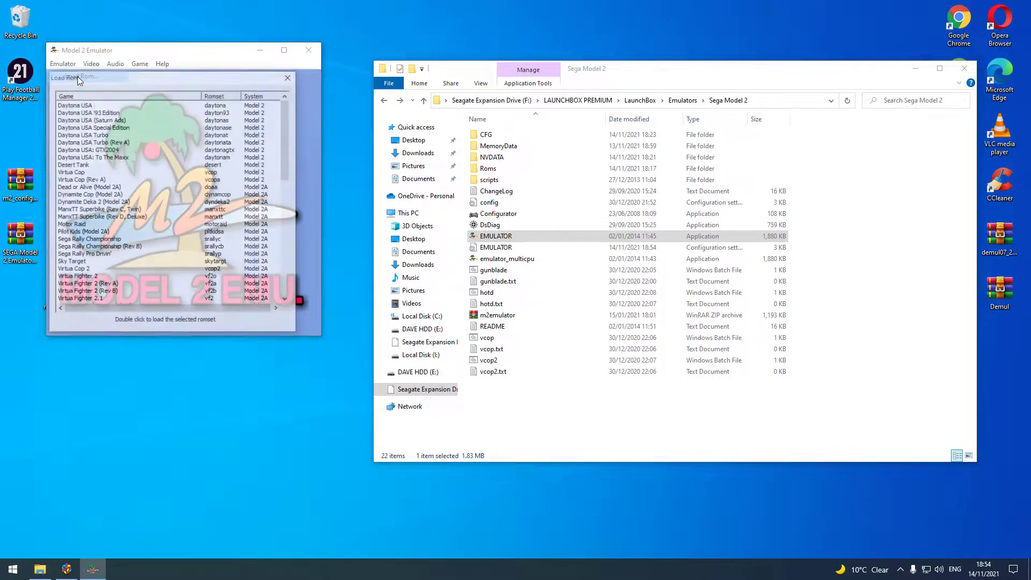
pyautogui.scroll(-11, 91, 280)
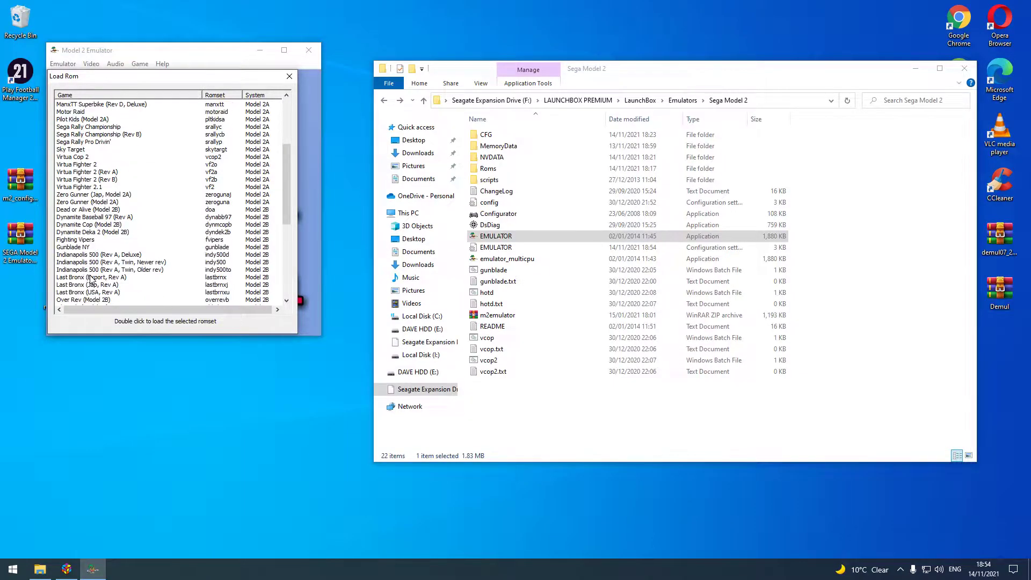
pyautogui.scroll(-3, 91, 279)
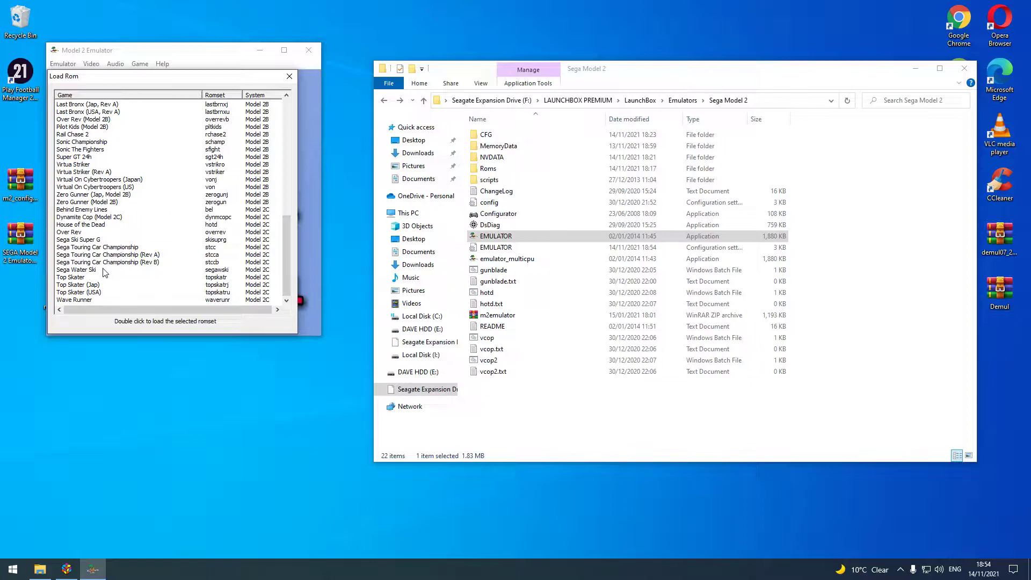
pyautogui.scroll(2, 96, 255)
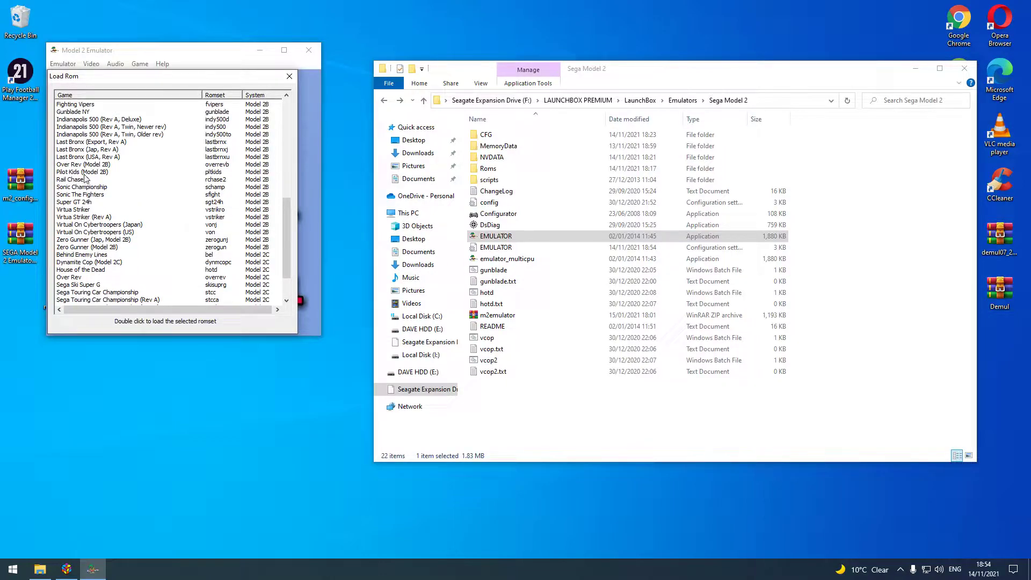
pyautogui.doubleClick(93, 120)
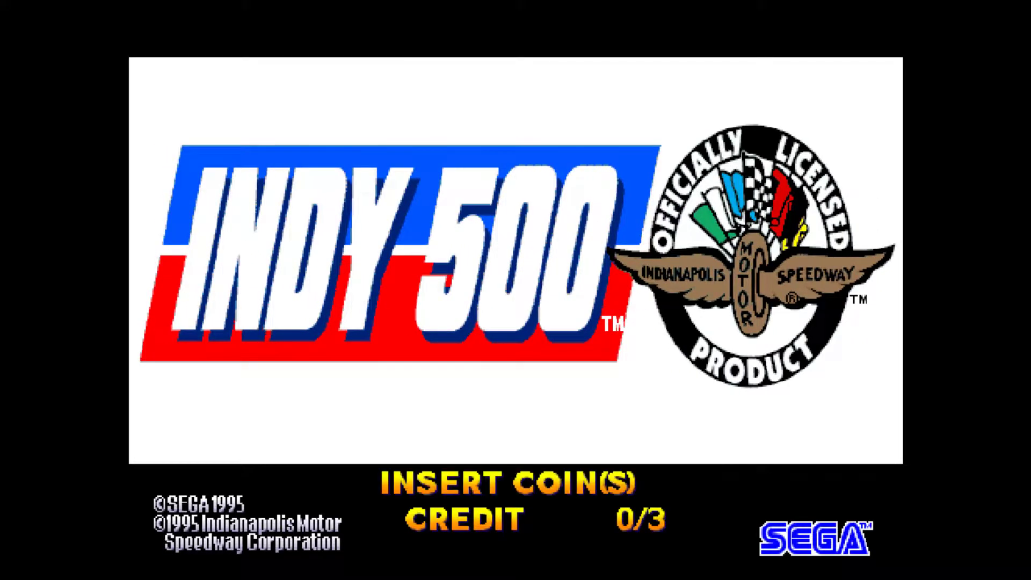
pyautogui.hotkey('alt', 'Return')
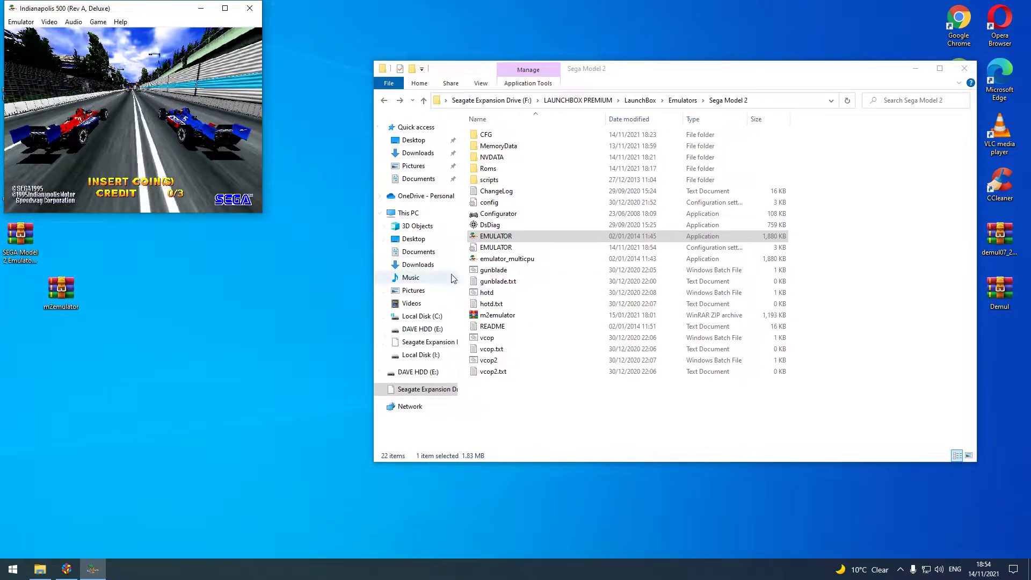
pyautogui.press('Escape')
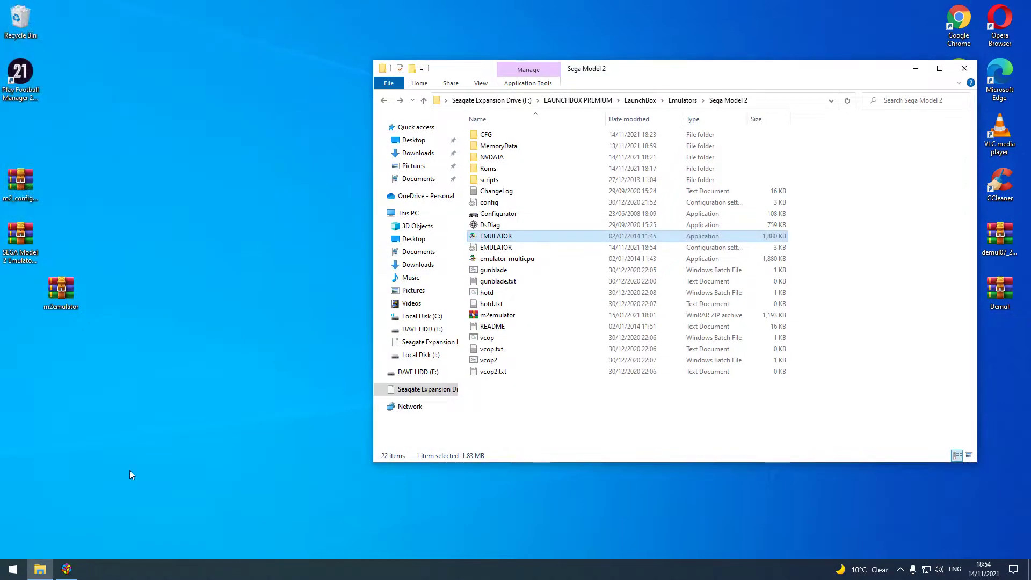
# Step: Switch to LaunchBox, look through the Sega Model 2 games around Indy 500, and minimize it
pyautogui.click(68, 570)
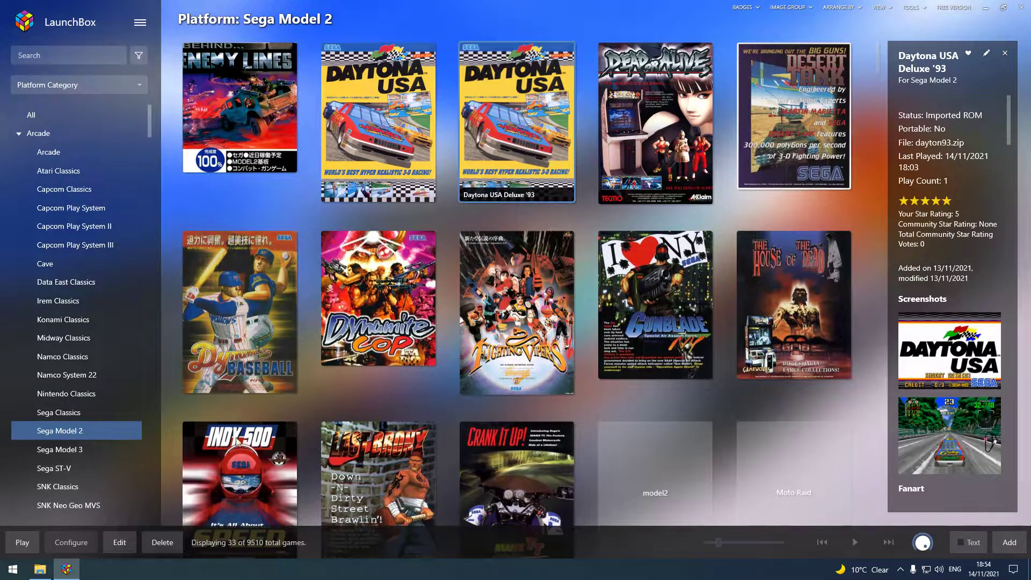
pyautogui.scroll(-2, 240, 451)
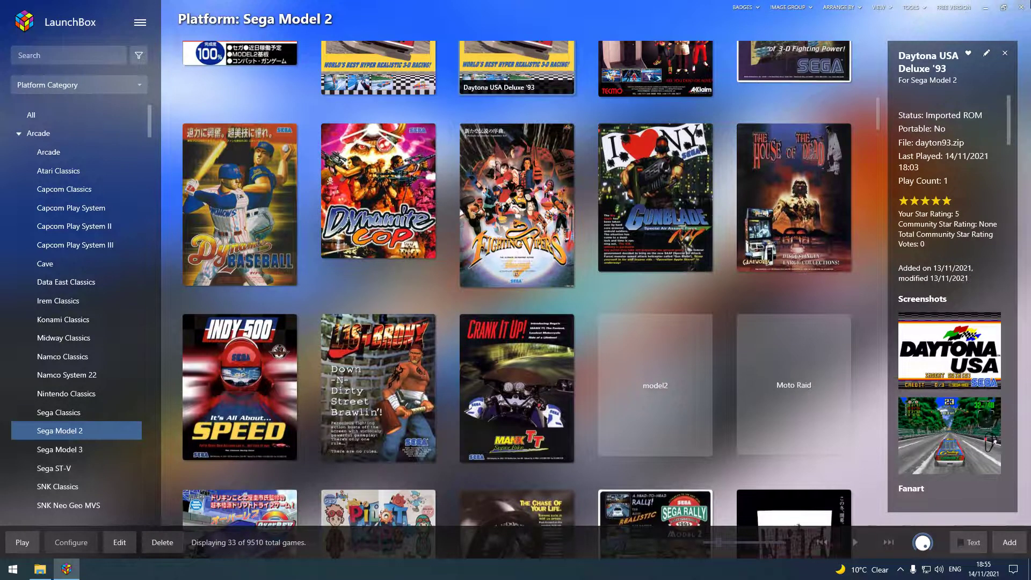
pyautogui.click(994, 8)
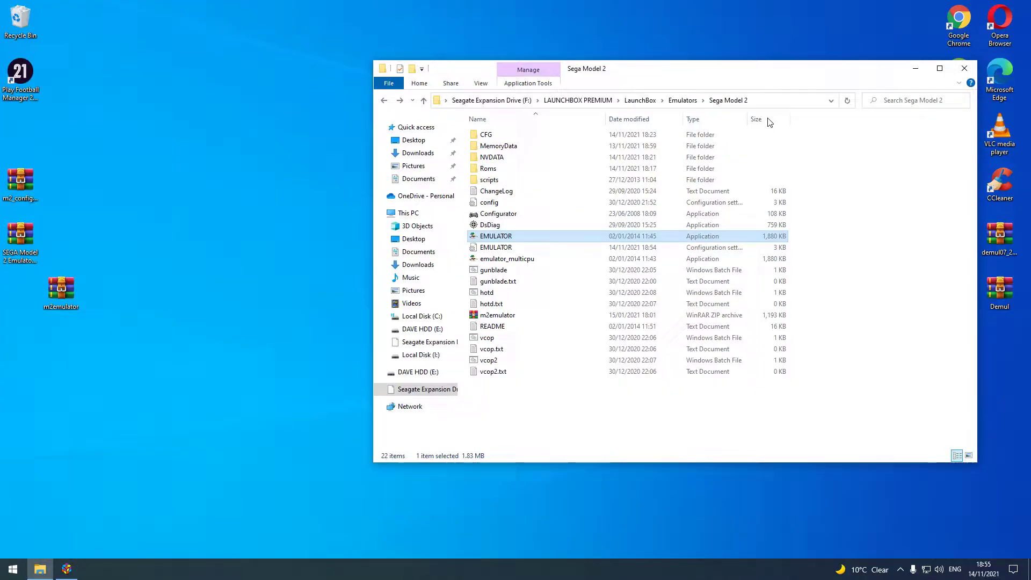
# Step: Start EMULATOR from the Sega Model 2 folder and load Indianapolis 500 (Rev A, Twin, Newer rev)
pyautogui.doubleClick(494, 236)
pyautogui.click(76, 78)
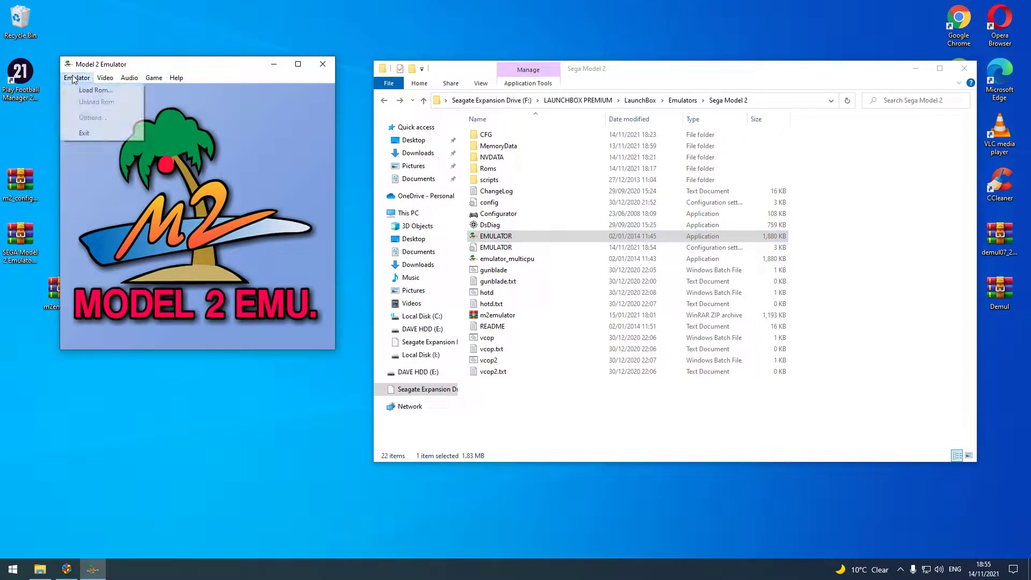
pyautogui.click(97, 90)
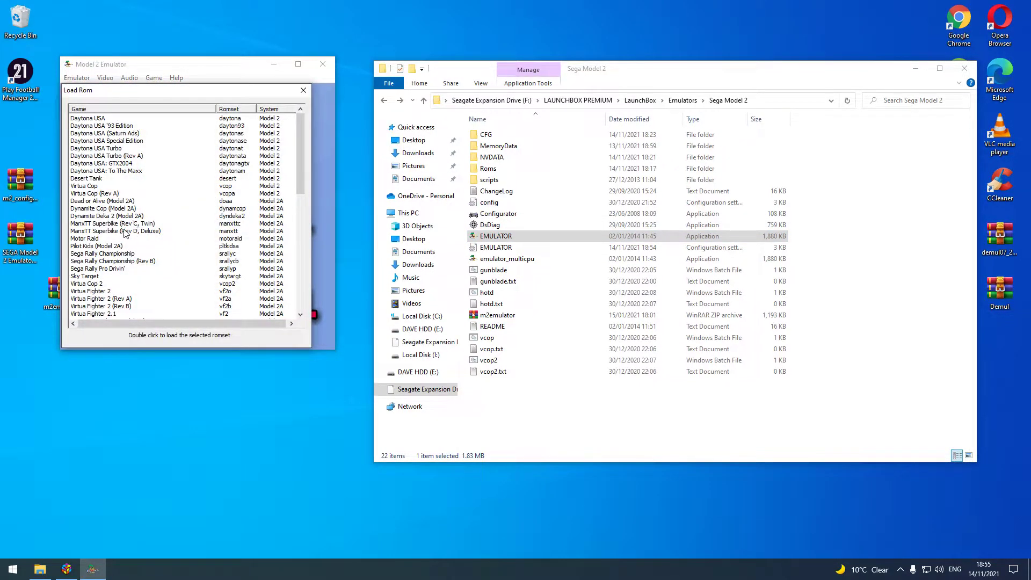
pyautogui.scroll(-4, 108, 217)
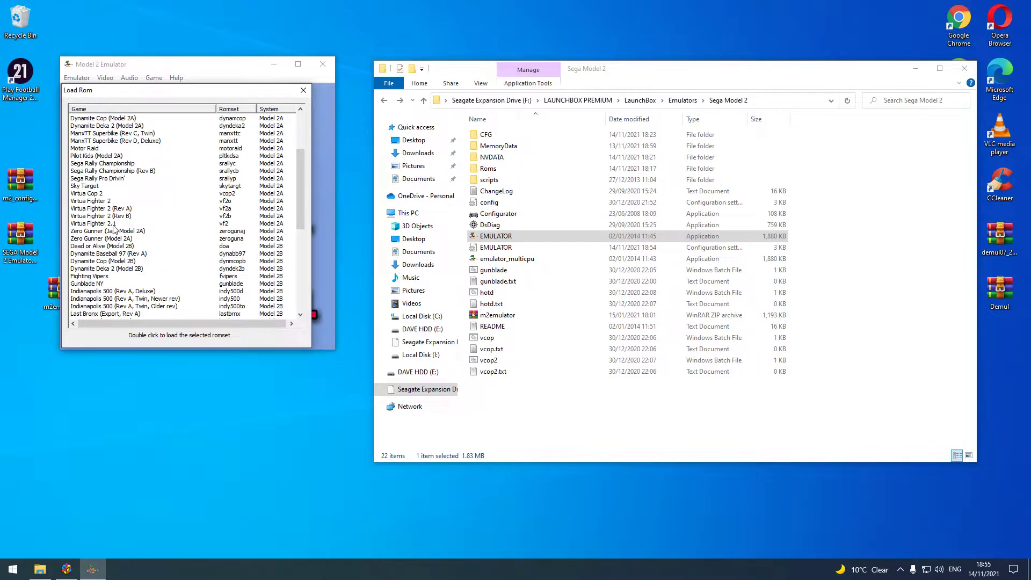
pyautogui.scroll(-3, 113, 229)
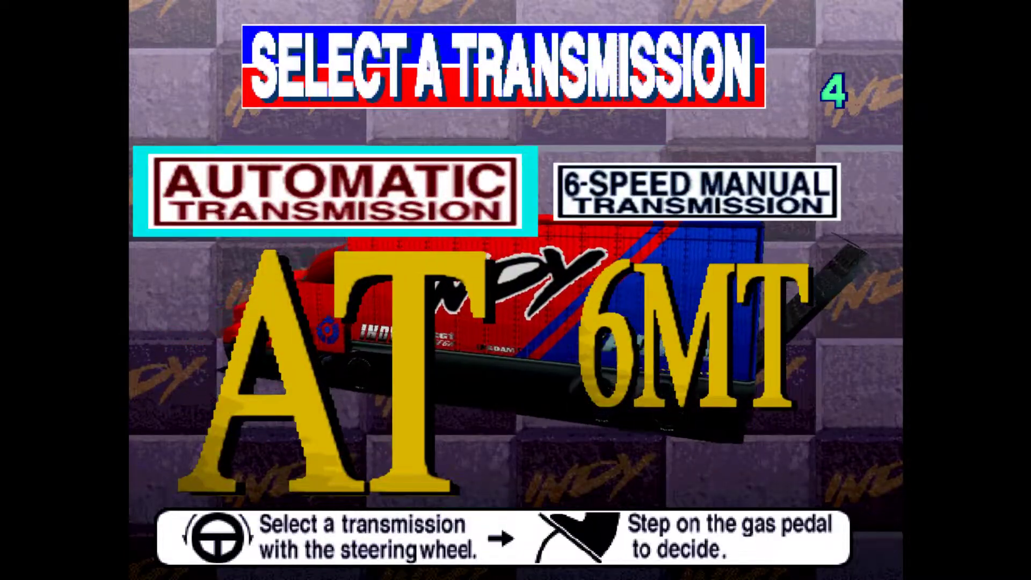
# Step: Race Indy 500 with automatic transmission, leave fullscreen, and close the emulator
pyautogui.press('Up')
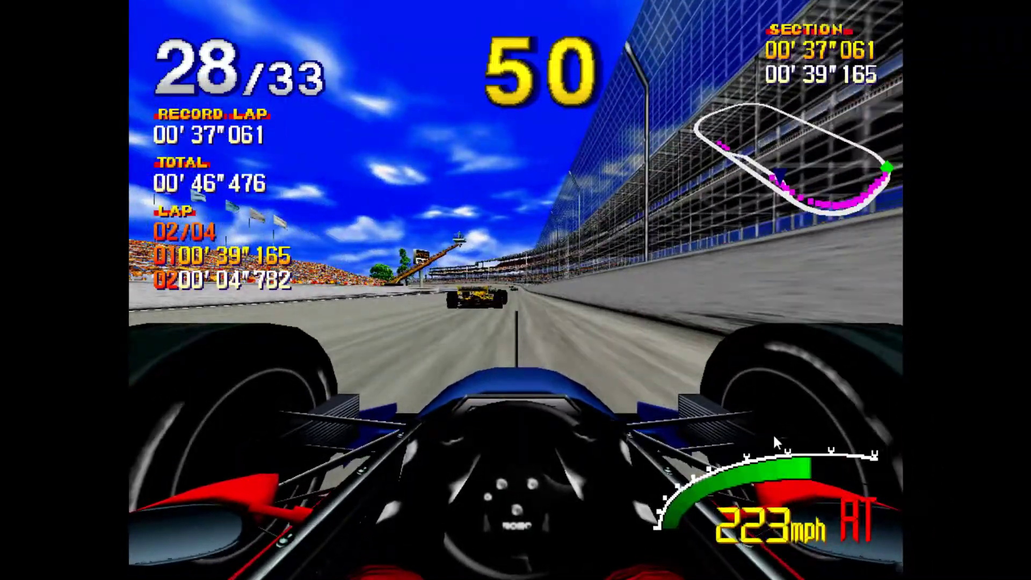
pyautogui.hotkey('alt', 'Return')
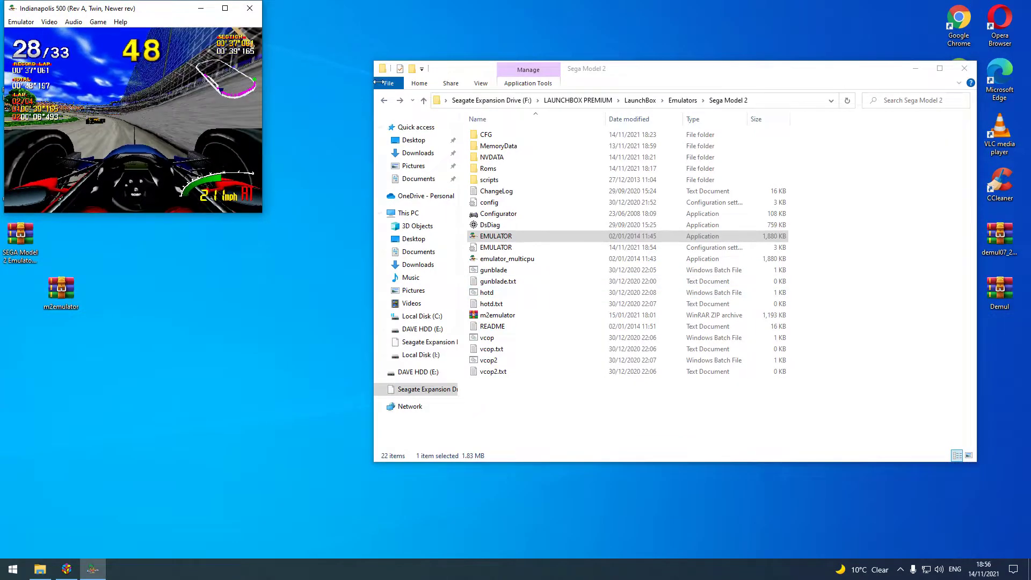
pyautogui.click(250, 9)
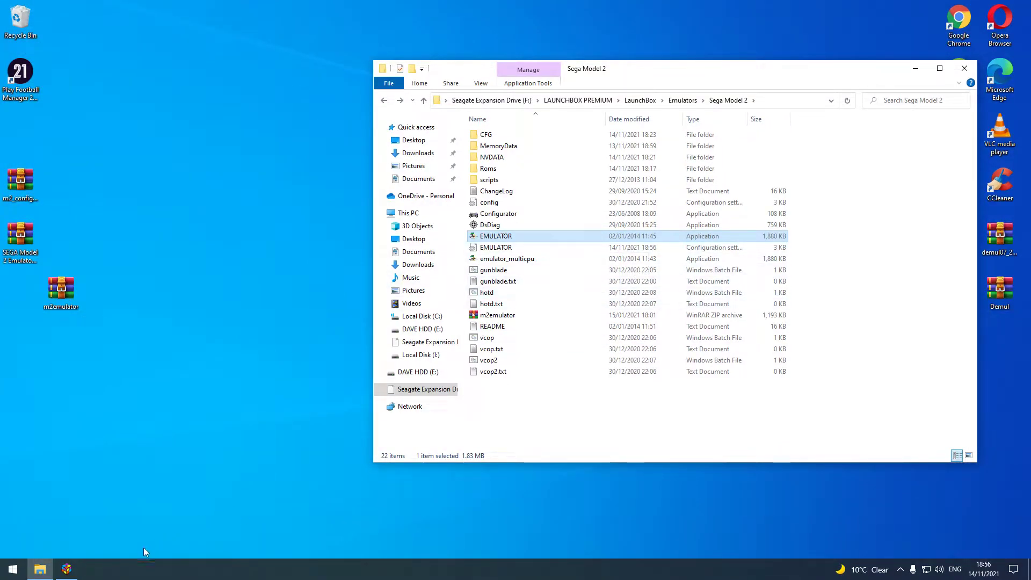
# Step: Switch to LaunchBox, review the start of the Sega Model 2 game list, and minimize it
pyautogui.click(66, 569)
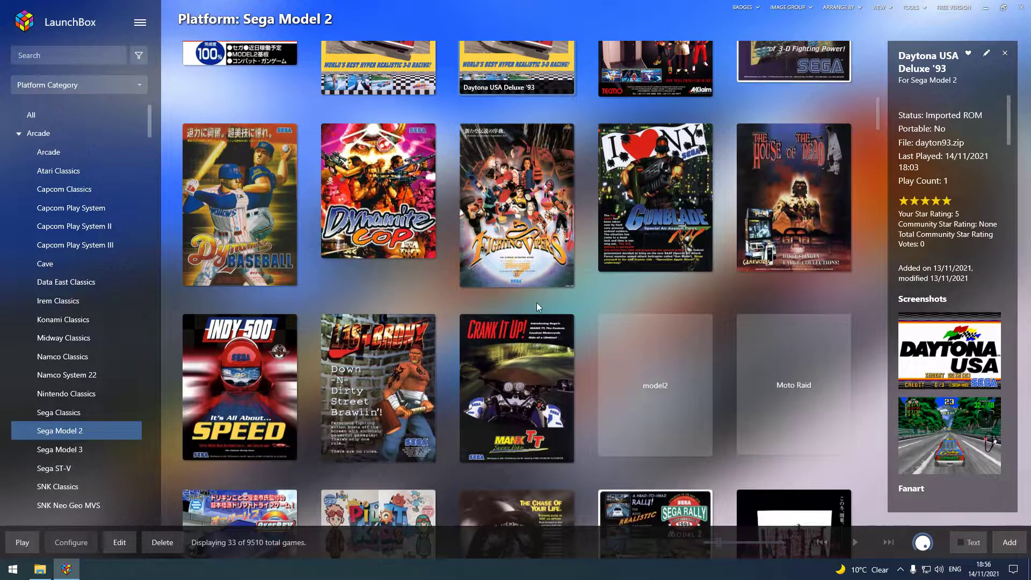
pyautogui.scroll(2, 536, 302)
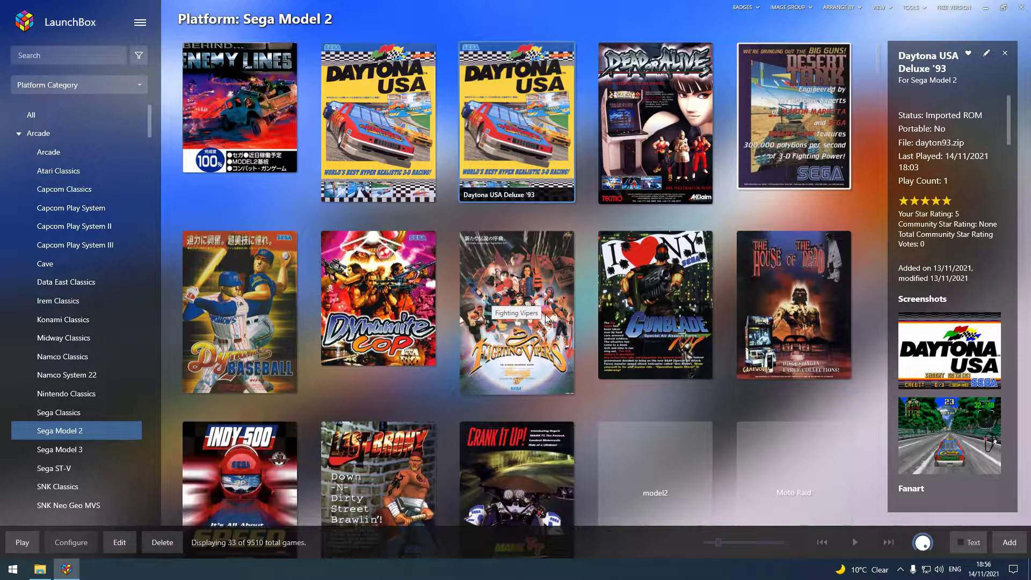
pyautogui.click(986, 7)
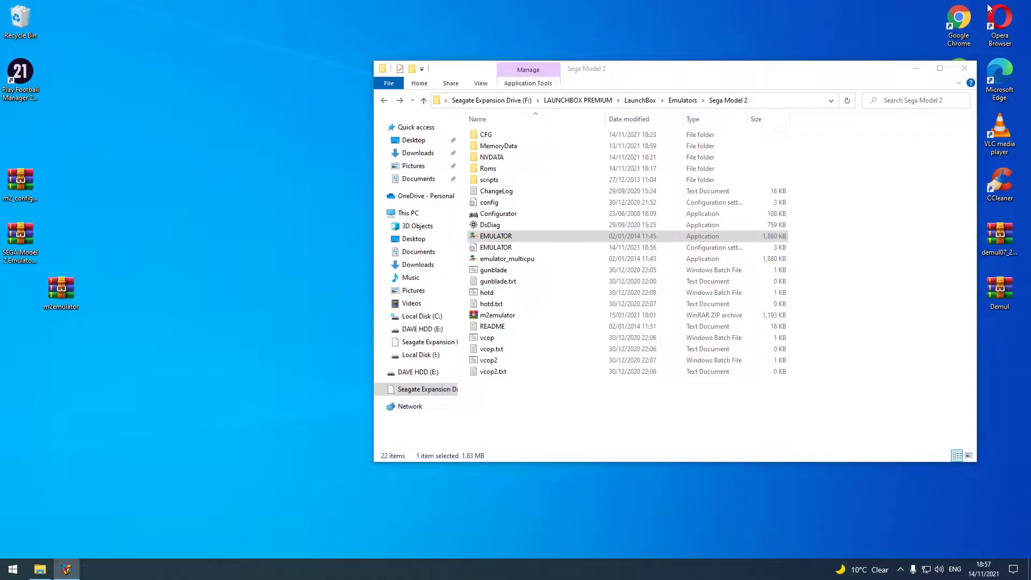
# Step: Start EMULATOR again and review its video options, including Auto Switch to Fullscreen, and its game options
pyautogui.doubleClick(494, 236)
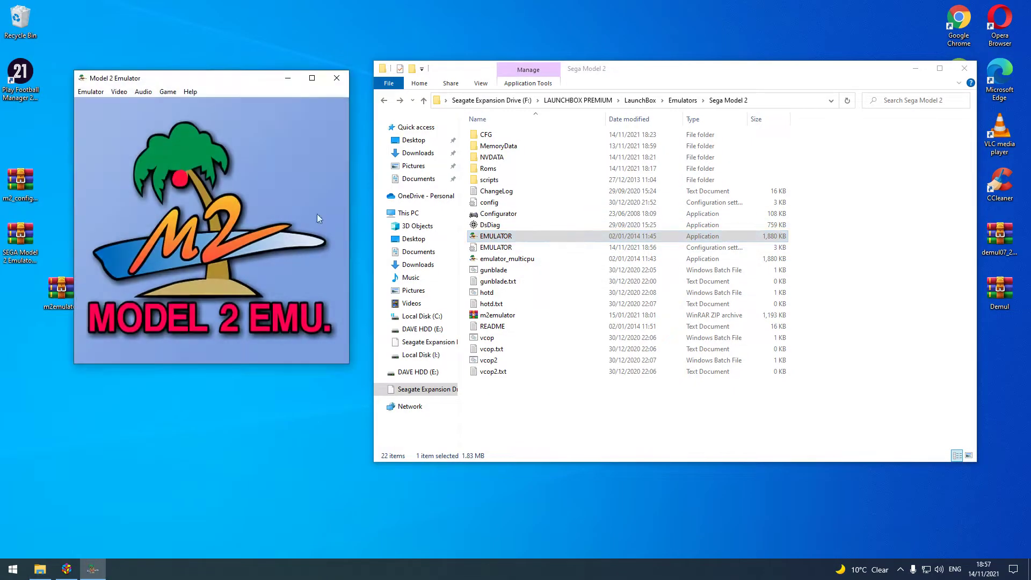
pyautogui.click(119, 93)
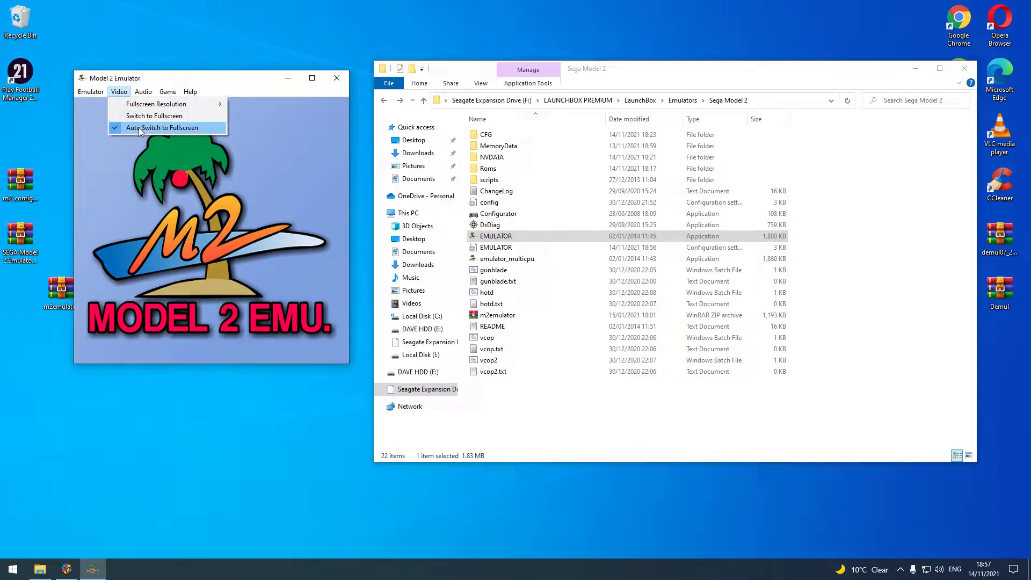
pyautogui.moveTo(177, 96)
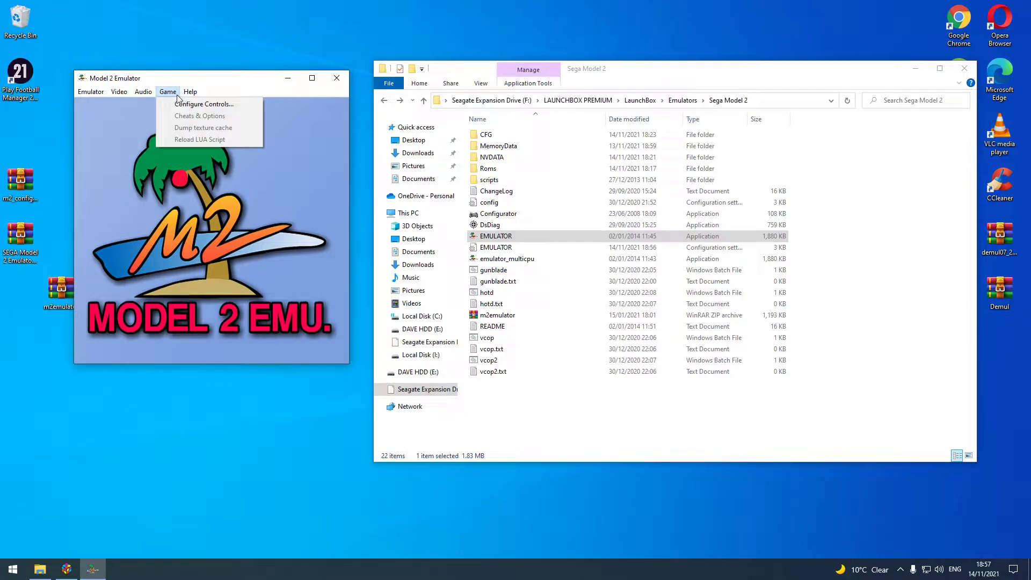
pyautogui.moveTo(118, 92)
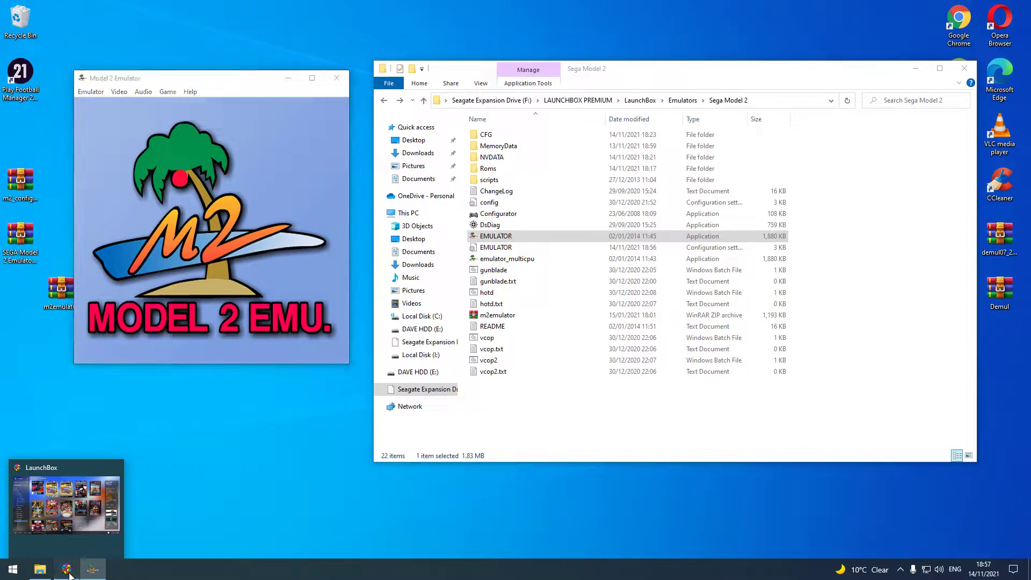
# Step: Open Daytona USA Deluxe '93 from LaunchBox, and check Daytona USA '93 Edition in the emulator's ROM list without loading it
pyautogui.click(70, 576)
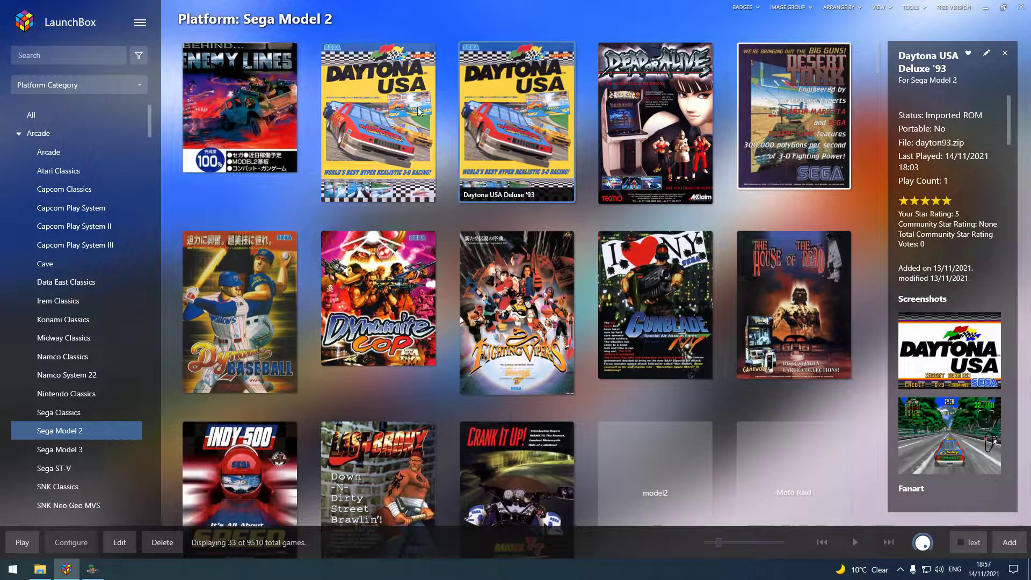
pyautogui.doubleClick(528, 163)
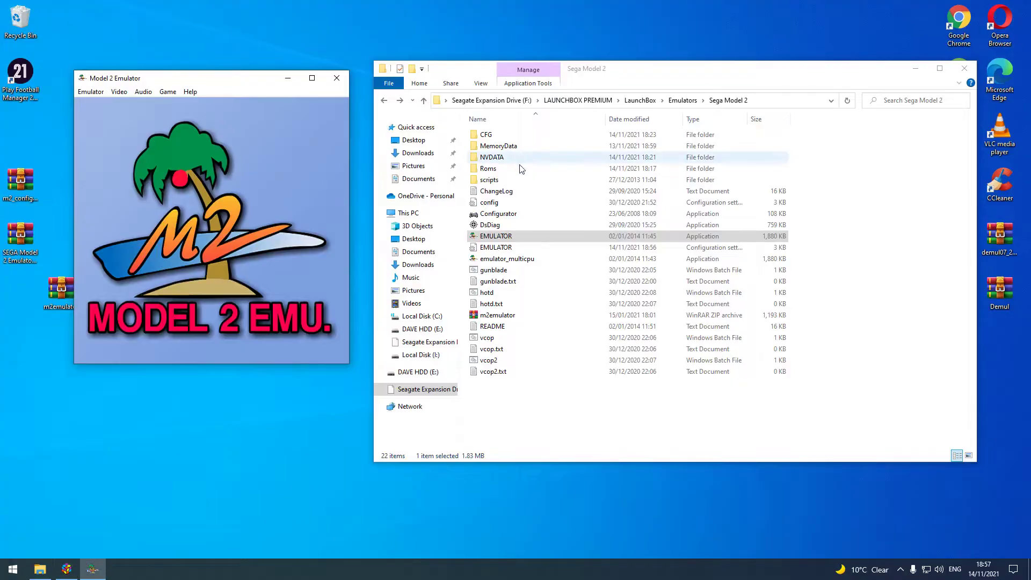
pyautogui.click(81, 94)
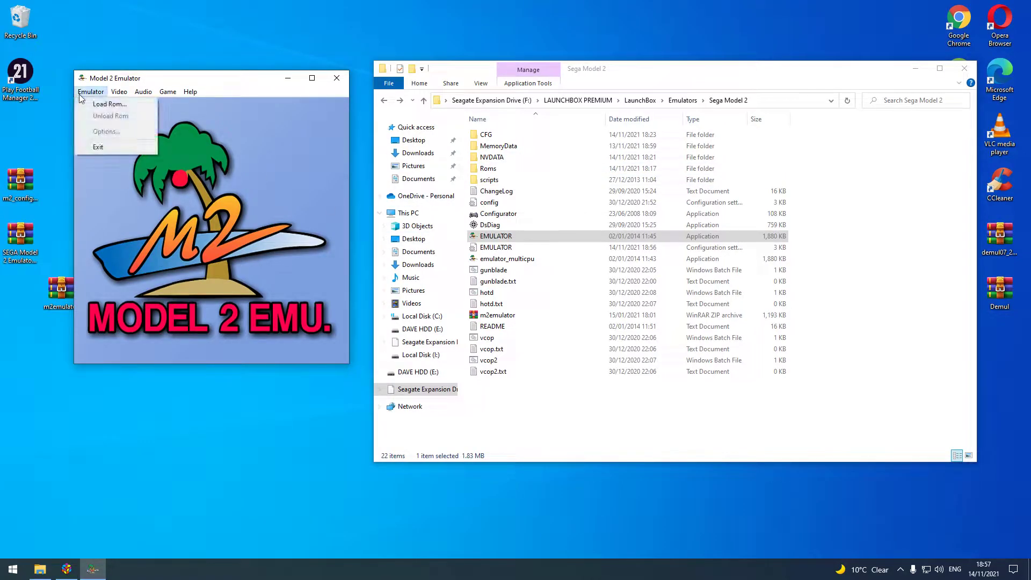
pyautogui.click(109, 105)
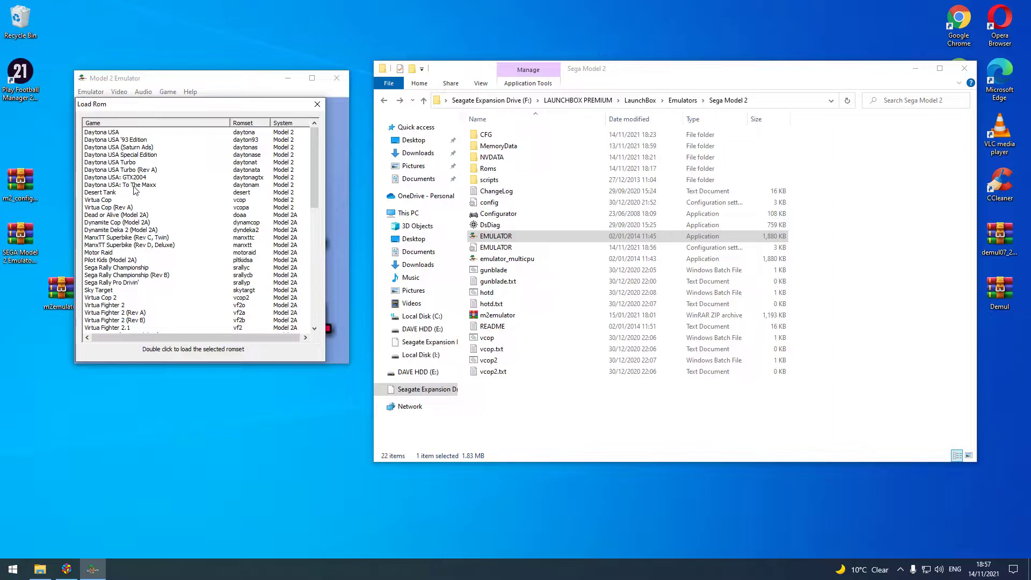
pyautogui.click(120, 141)
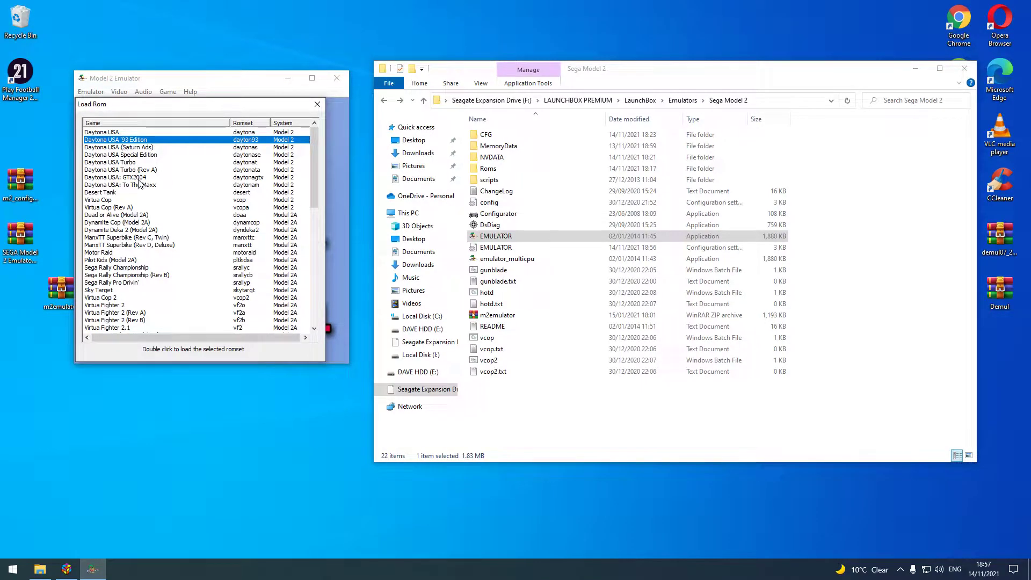
pyautogui.click(317, 104)
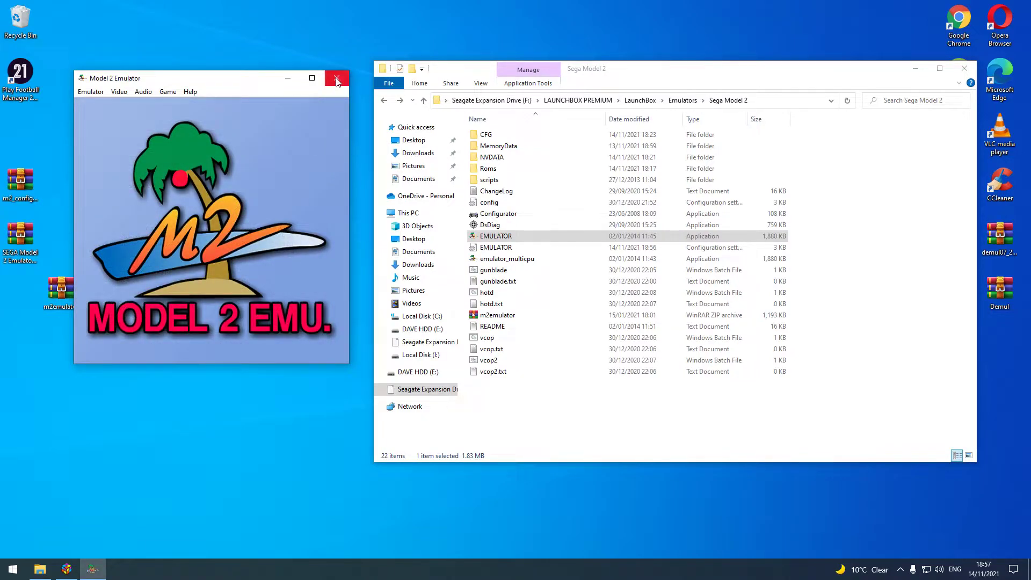